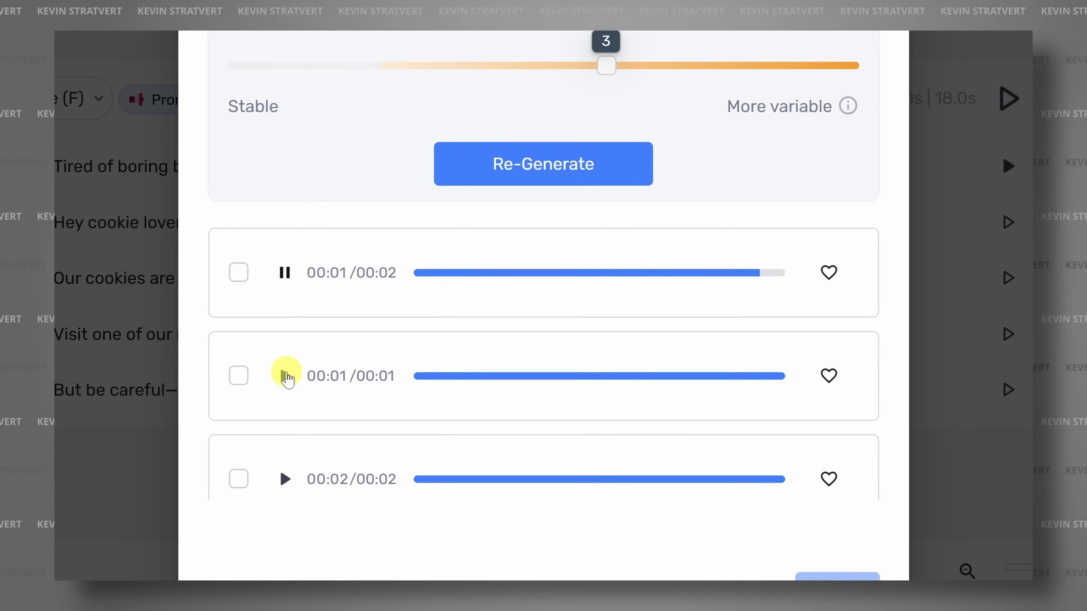
Audition the second and third regenerated variations, then give 'good' a slower, lower-pitched emphasis.
left_click(285, 375)
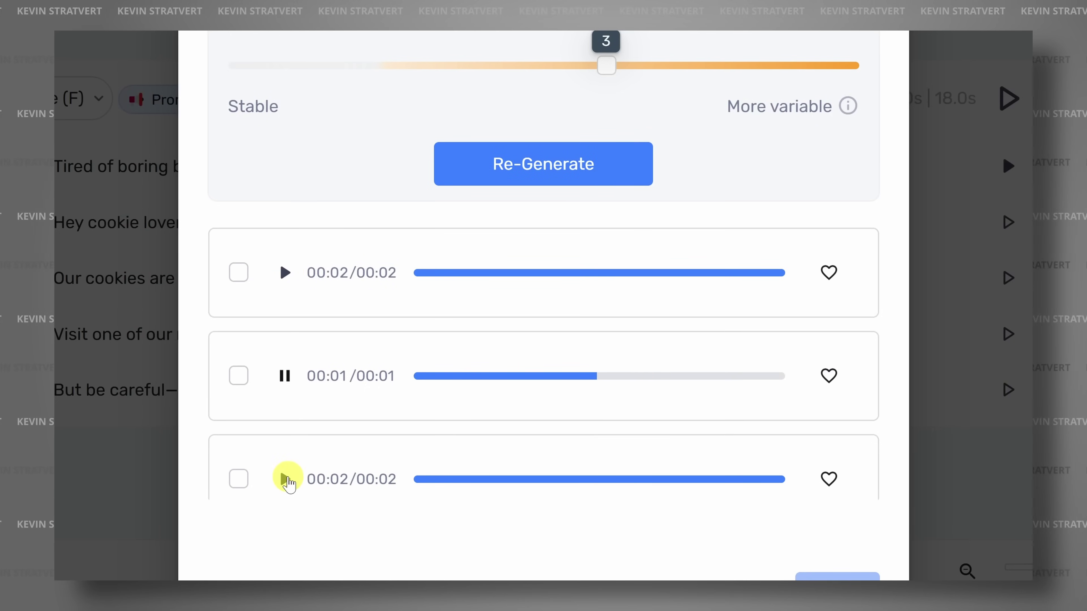
left_click(284, 480)
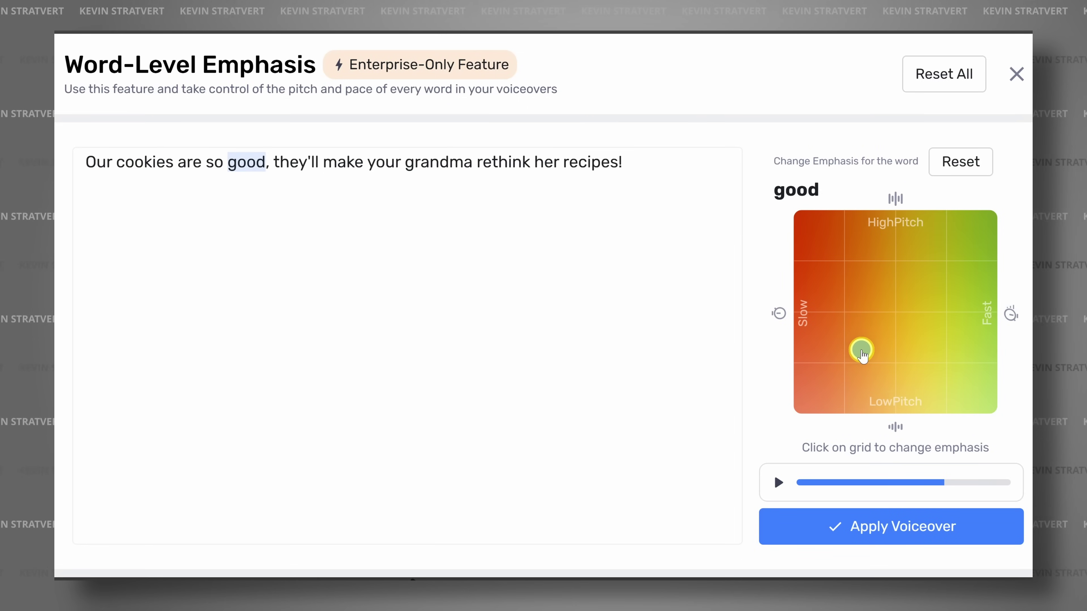
left_click(862, 355)
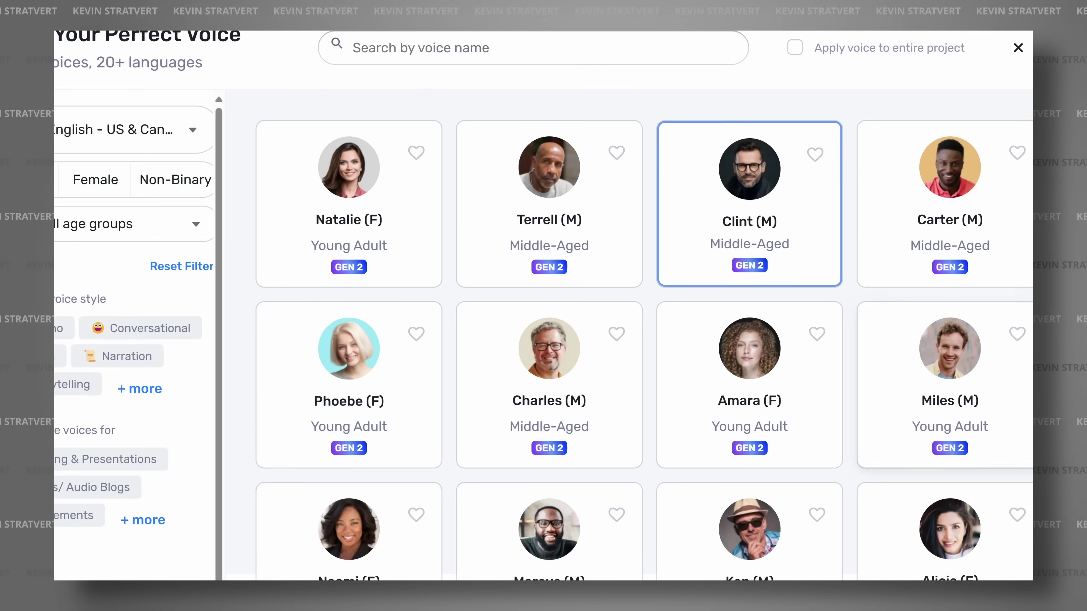
Drag the 'Tired of boring biscuits?' line to the top of the block.
scroll(631, 340, "down", 3)
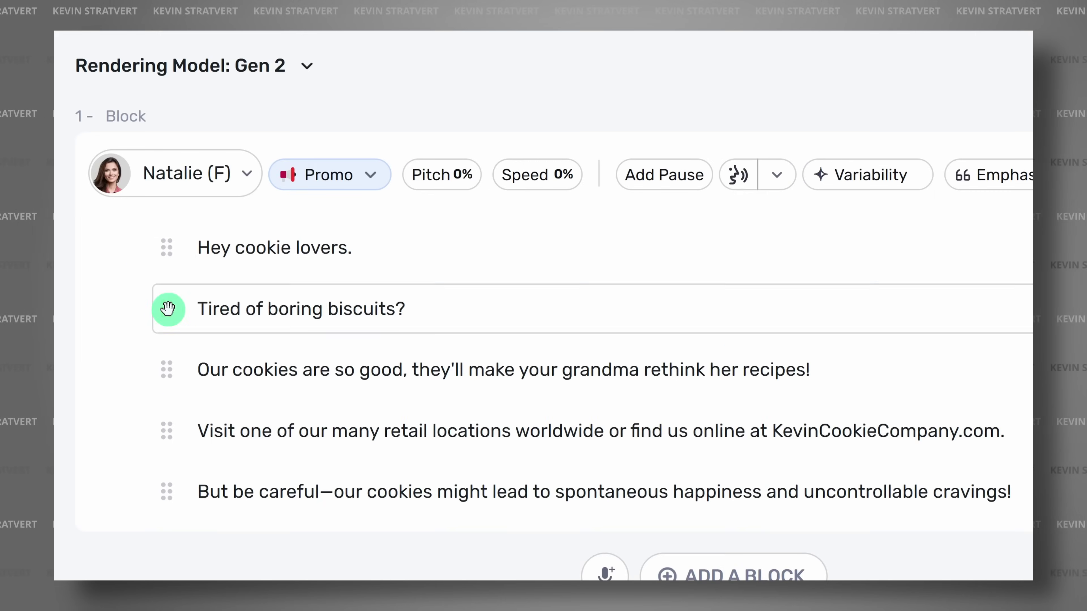
left_click_drag(168, 309, 170, 251)
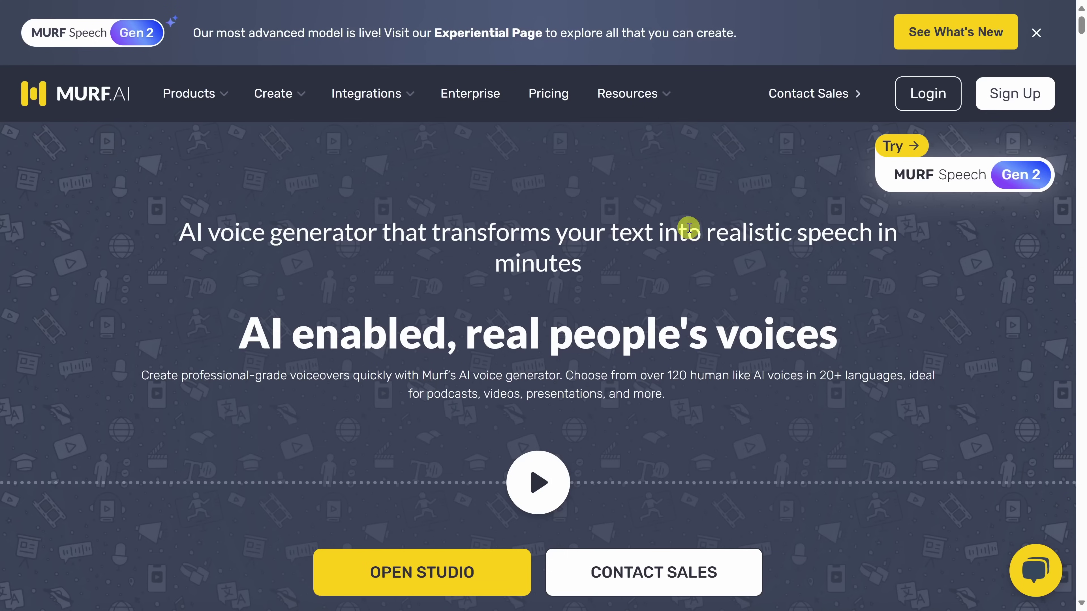
Enter the Murf studio from the homepage to start the KCC Commercial project.
scroll(688, 207, "down", 5)
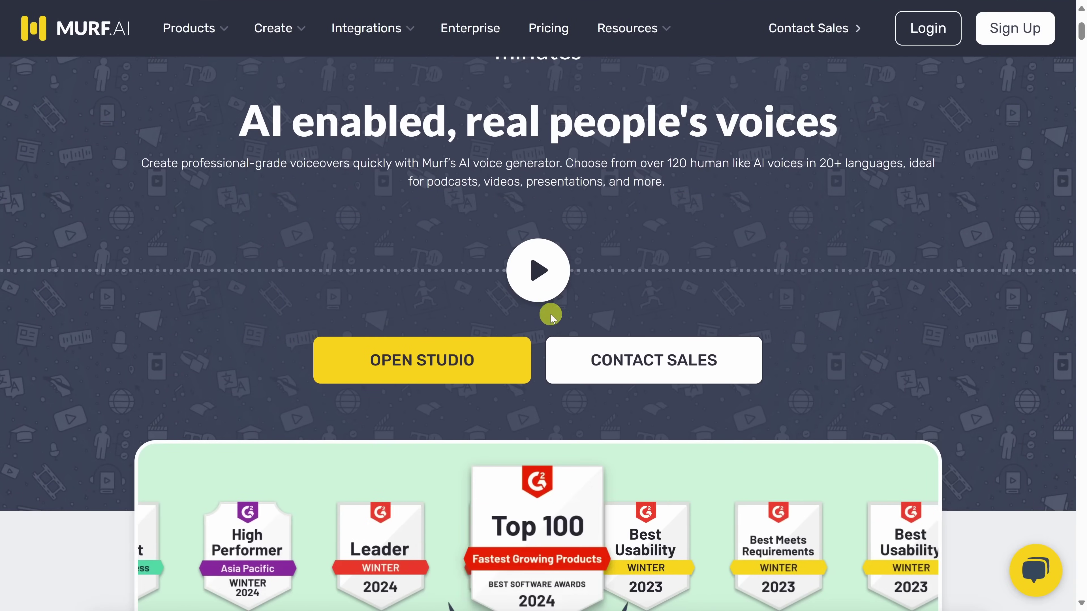
left_click(417, 371)
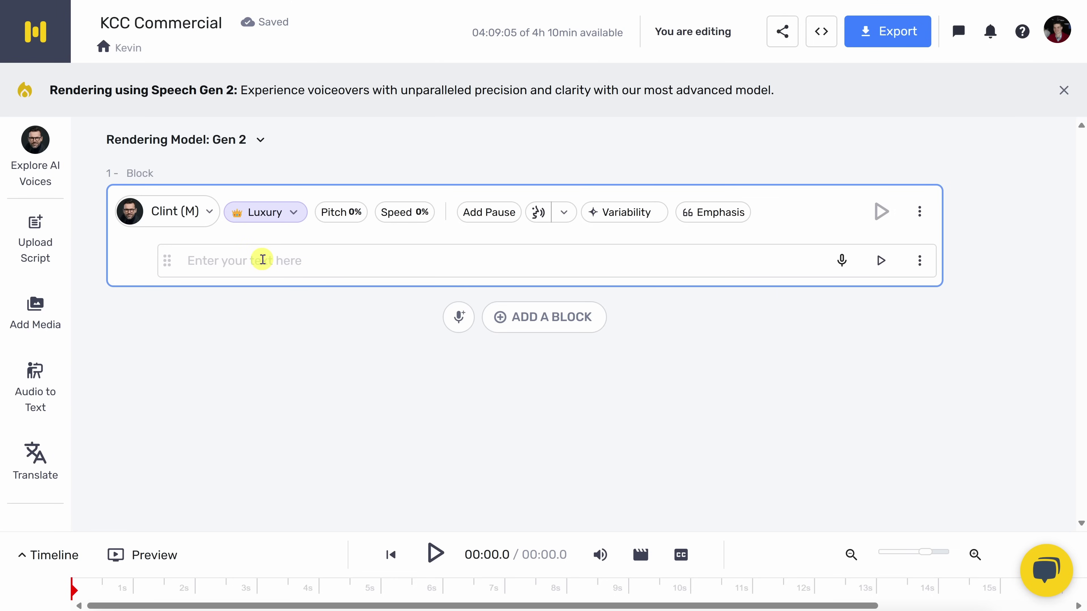
Paste the cookie ad script, compare paste options, and split it by paragraphs into five lines.
key("ctrl+v")
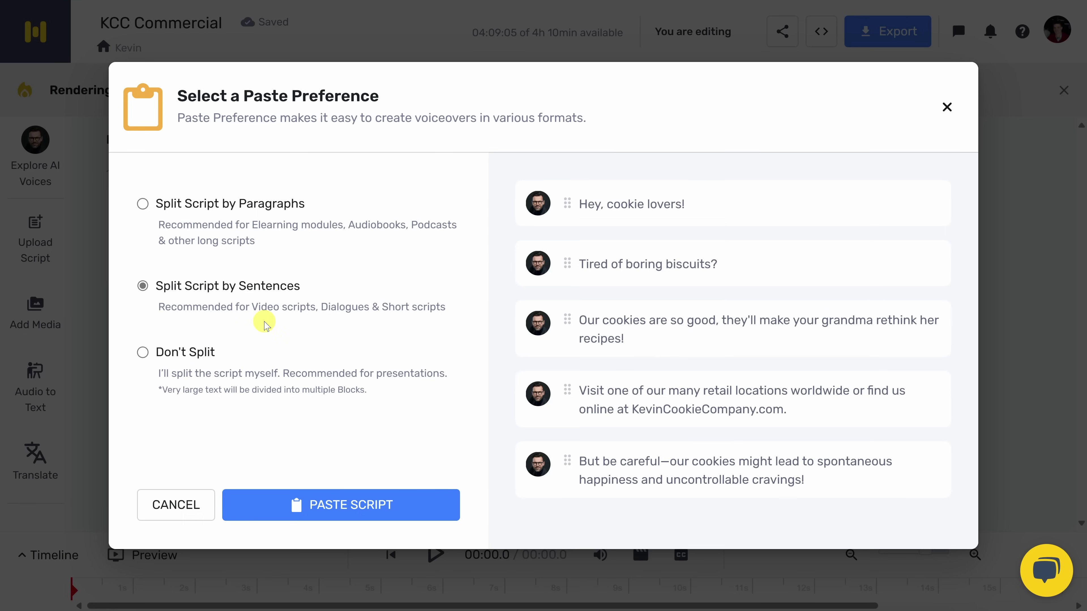
left_click(193, 205)
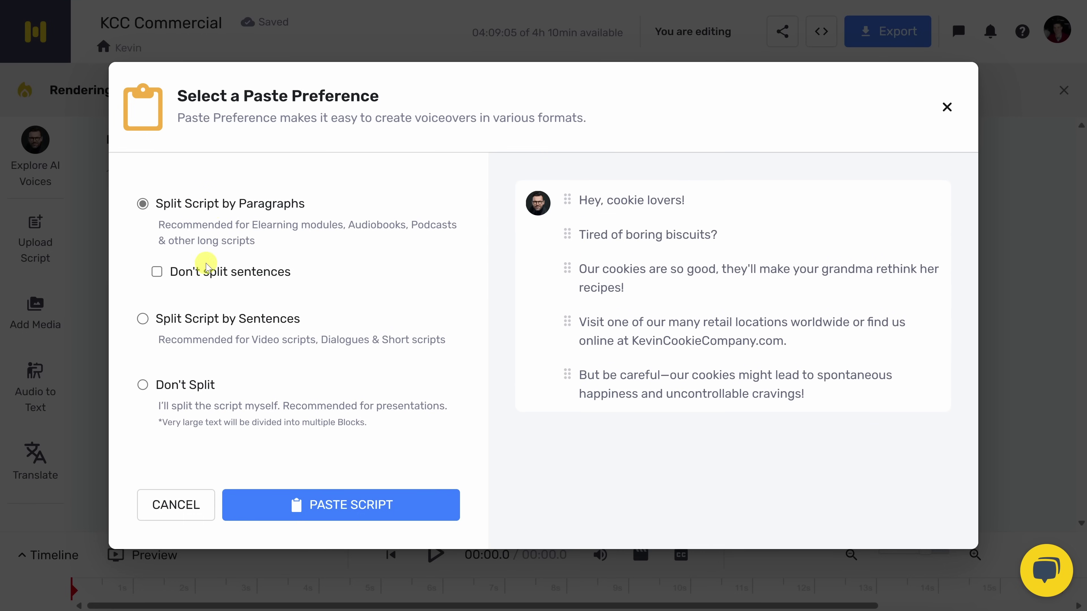
left_click(157, 274)
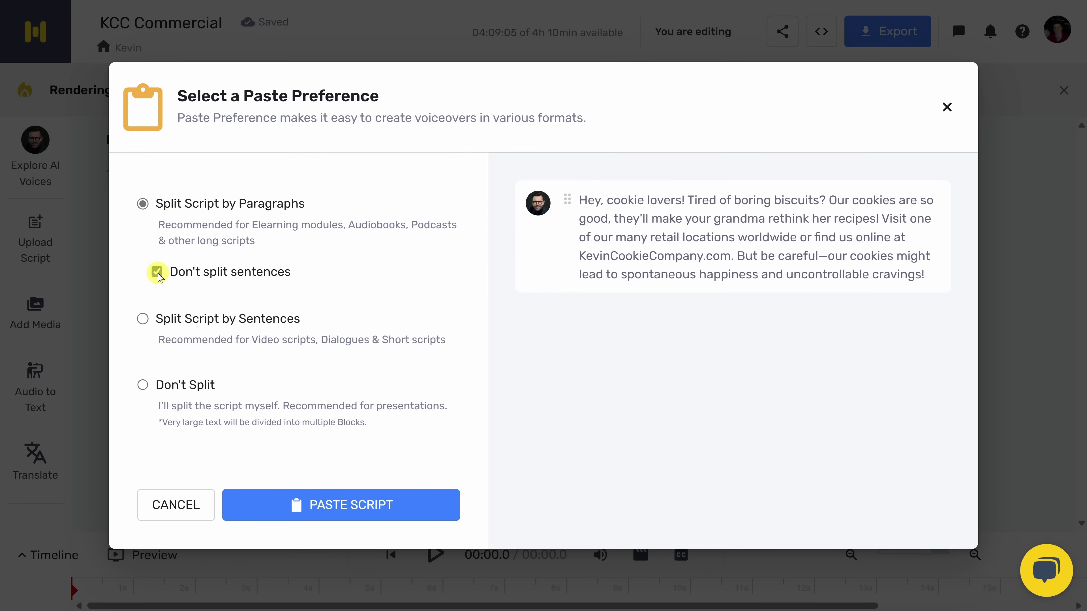
left_click(157, 272)
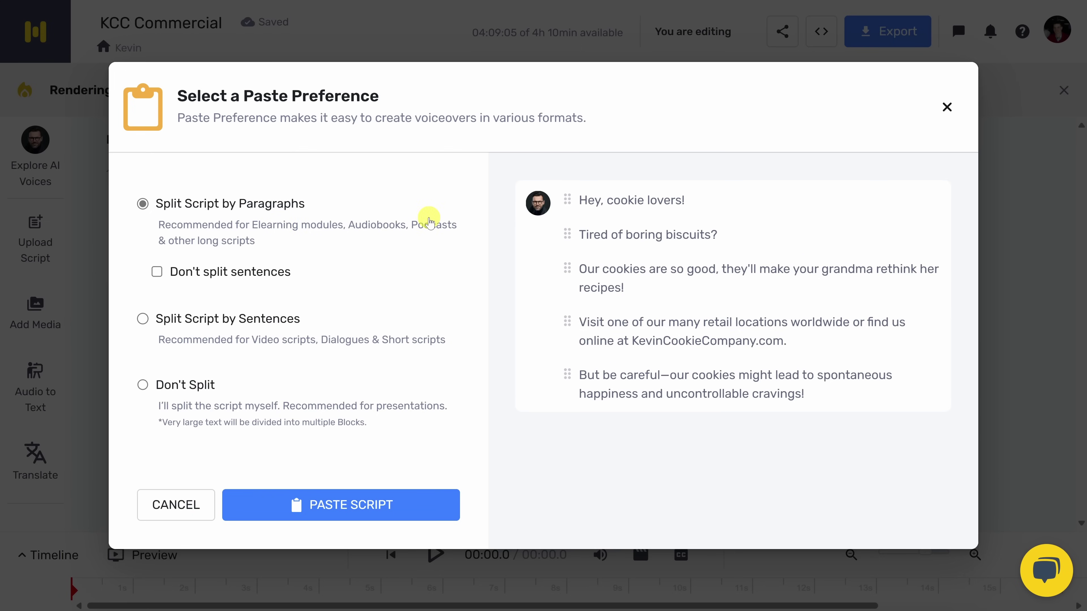
left_click(143, 318)
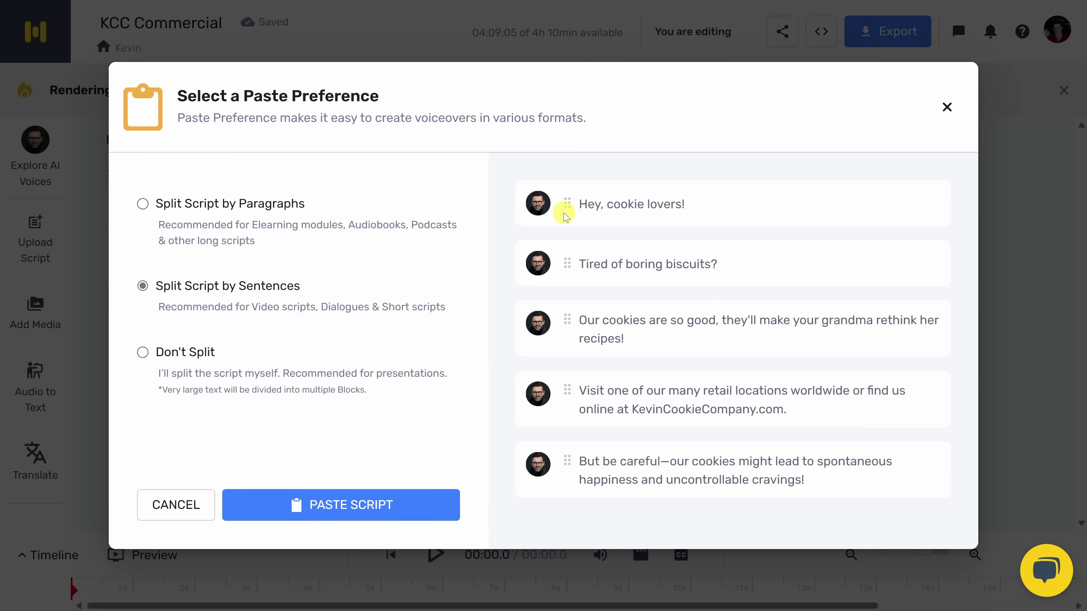
left_click(168, 353)
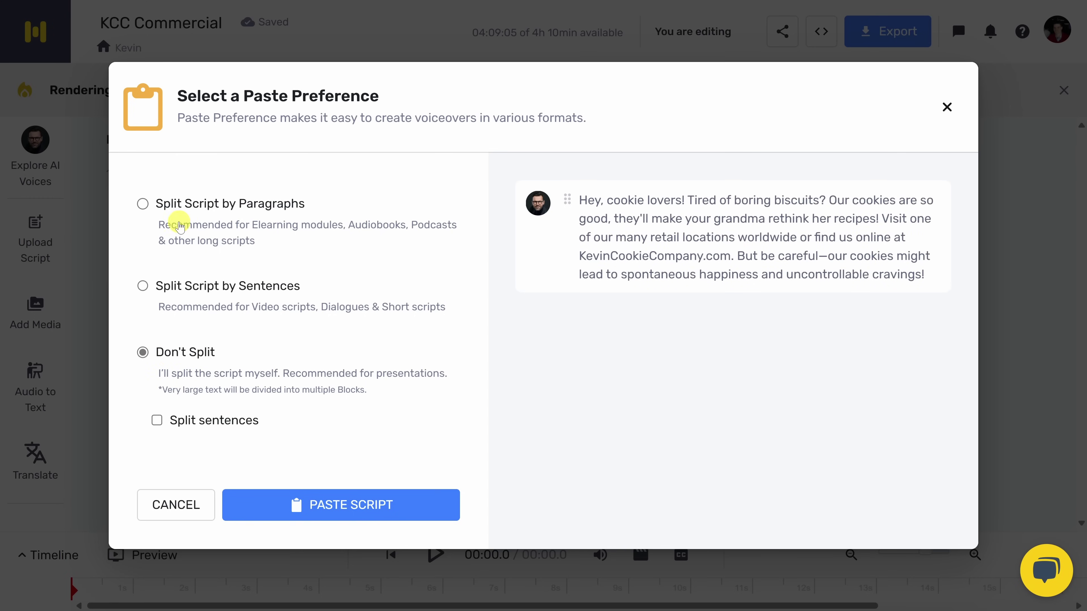
left_click(181, 206)
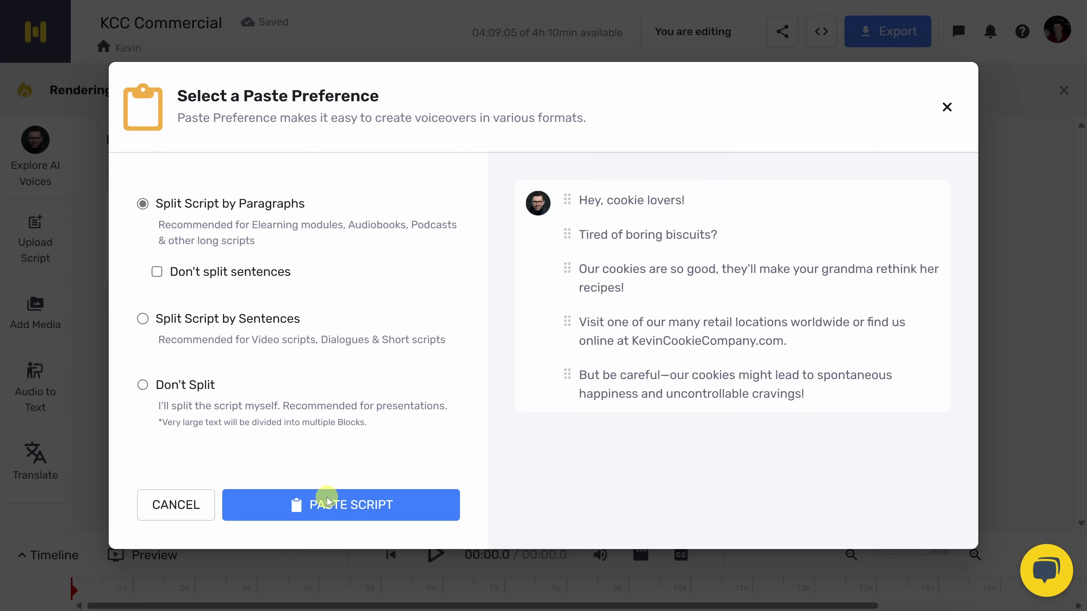
left_click(336, 515)
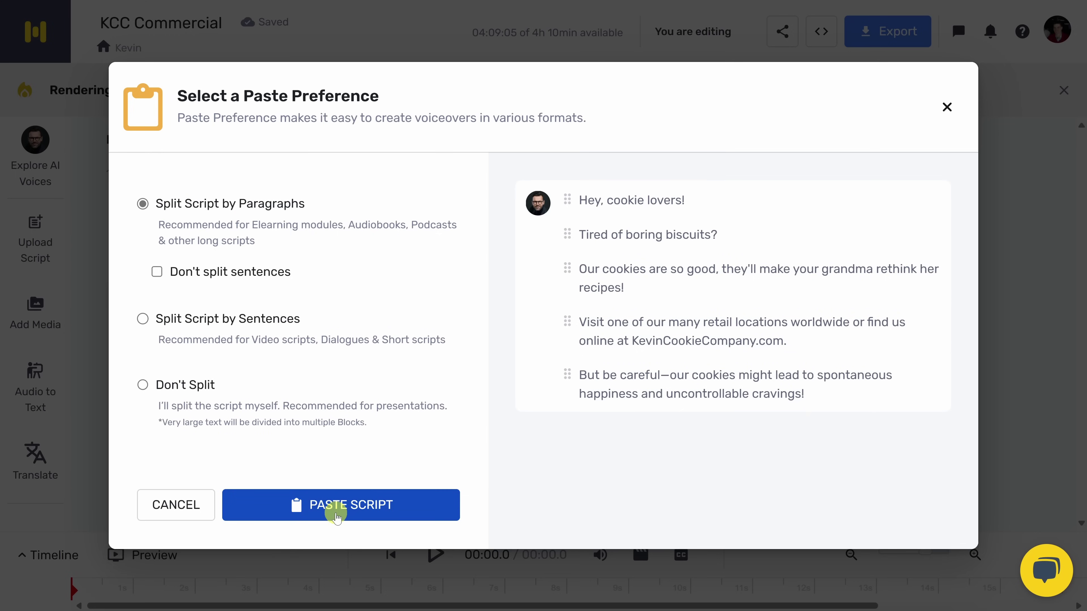
left_click(337, 516)
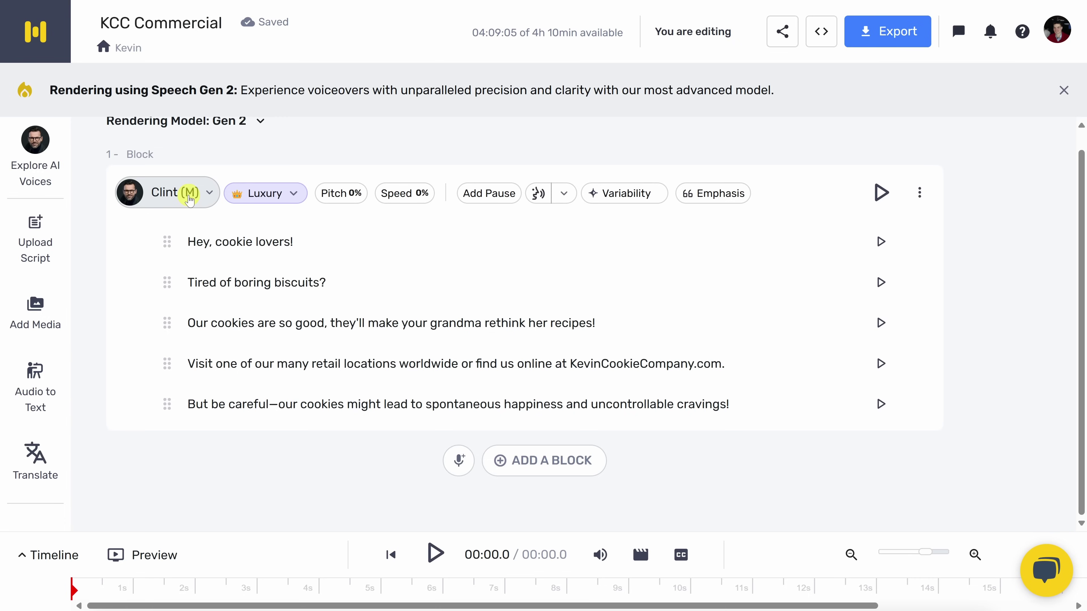
Open the voice library from Clint (M) and browse its 120+ voices.
left_click(176, 196)
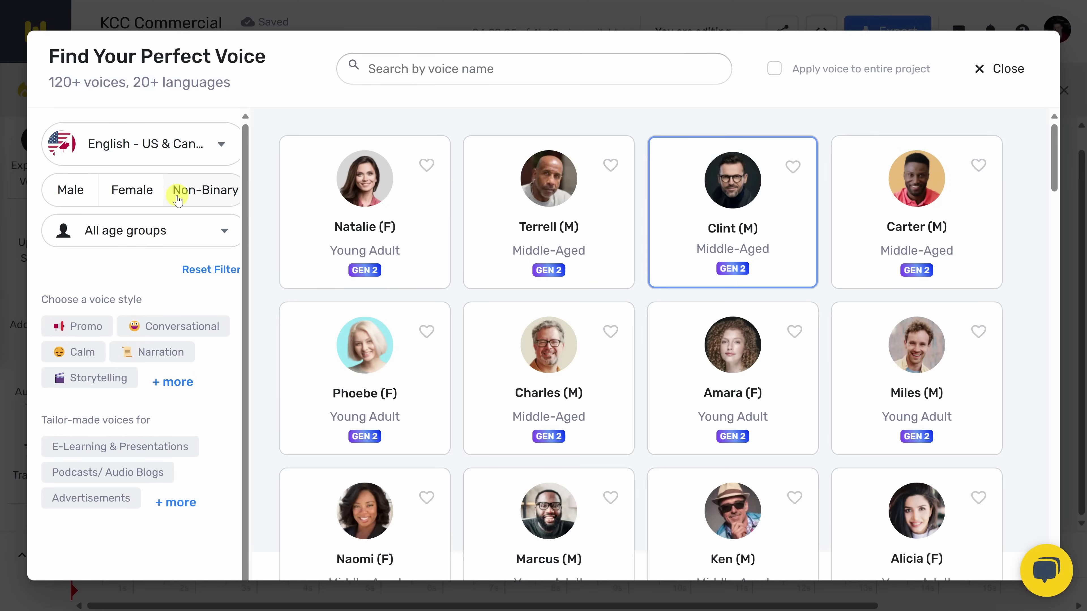
scroll(449, 225, "down", 8)
scroll(454, 225, "down", 10)
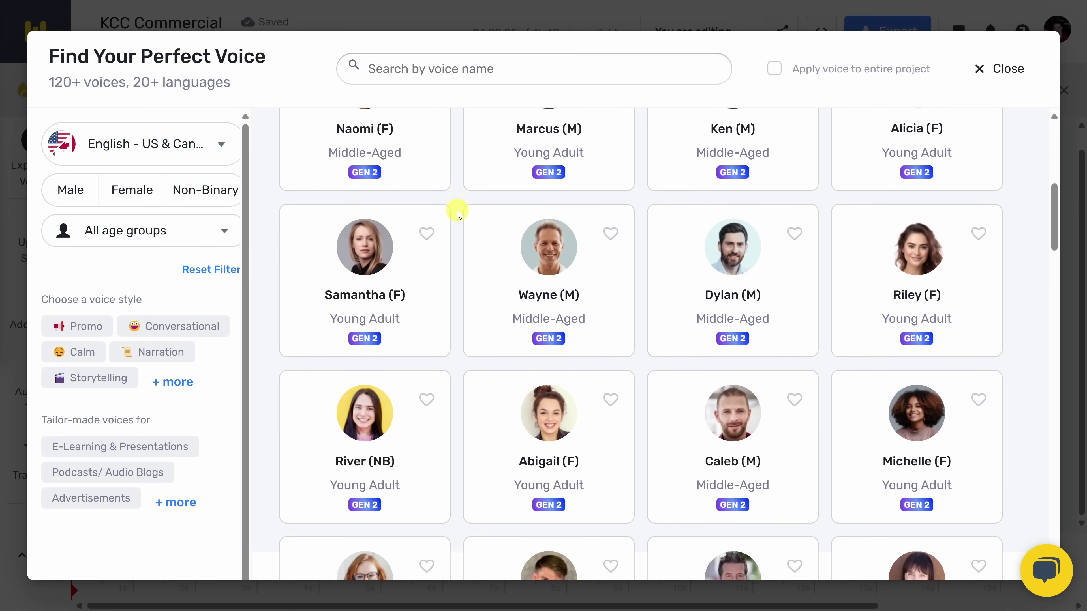
scroll(466, 242, "up", 10)
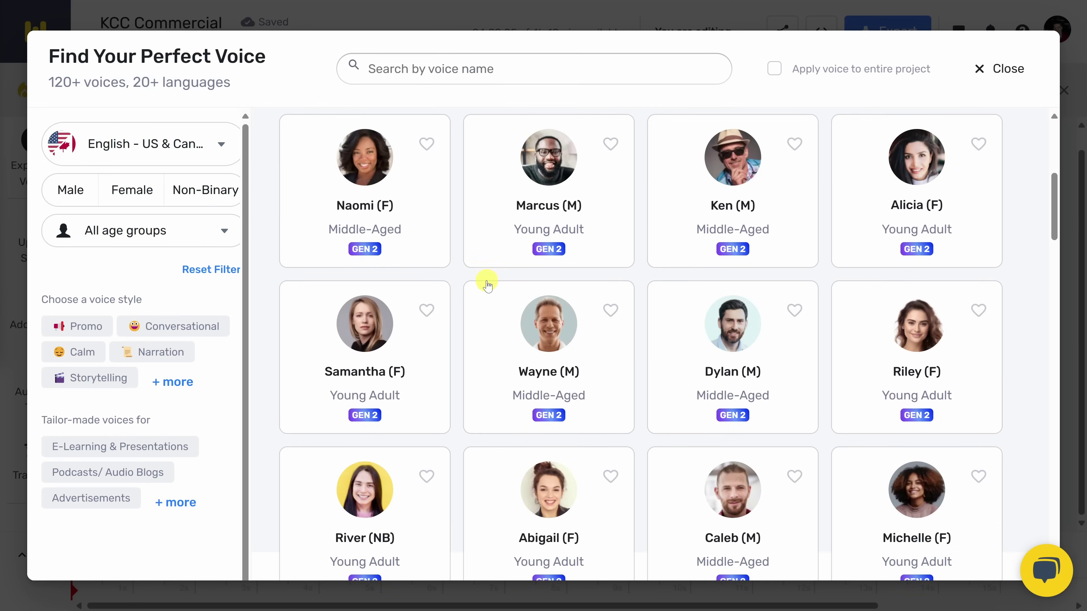
left_click_drag(52, 83, 220, 89)
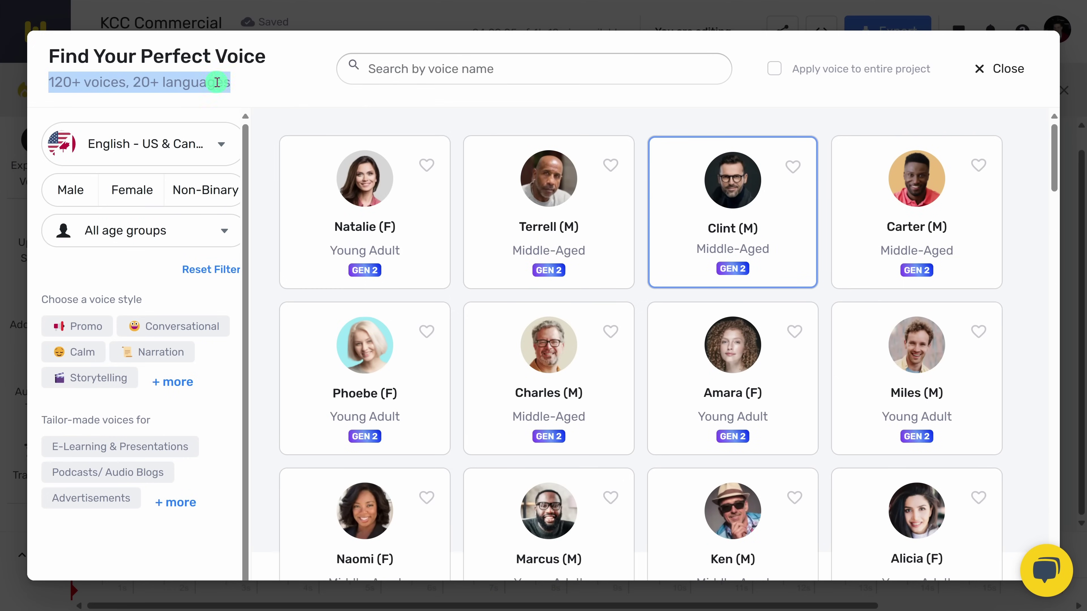
left_click(219, 81)
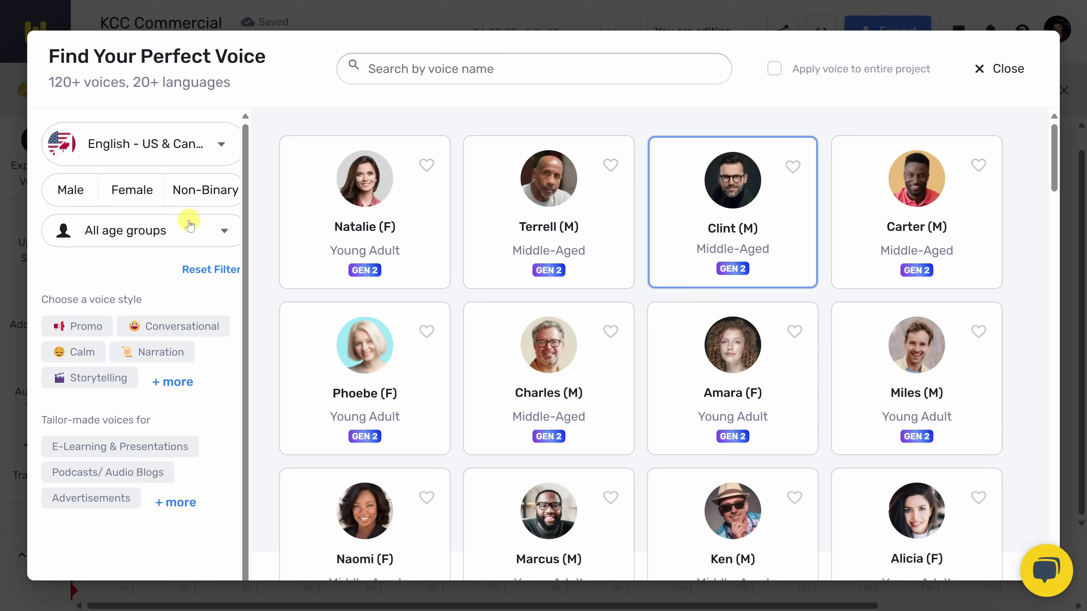
Keep the language filter on English - US & Canada and check the age-group filter.
left_click(208, 145)
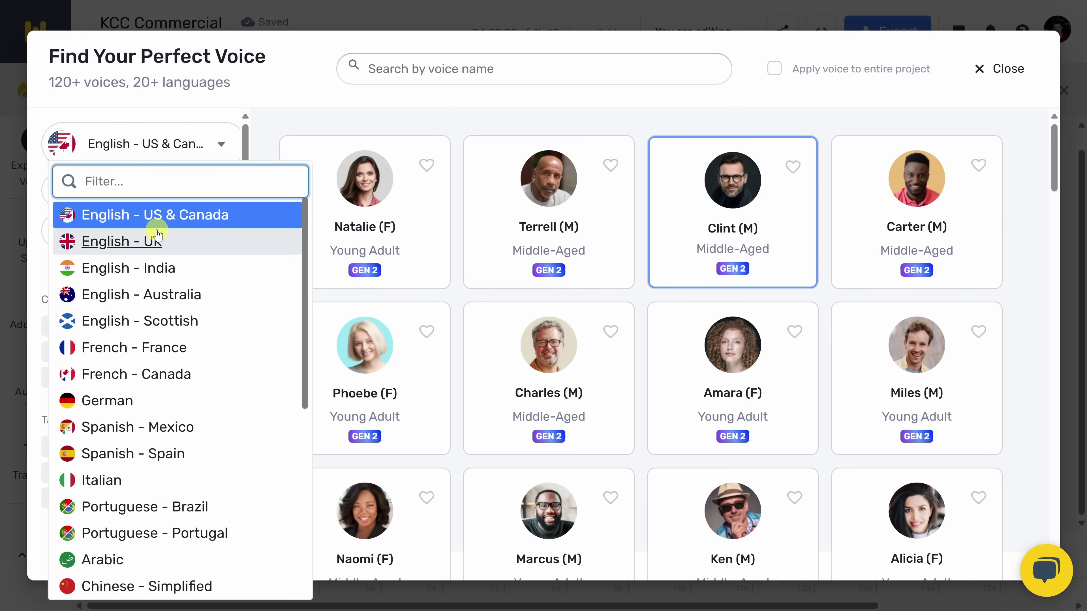
scroll(177, 213, "down", 5)
scroll(182, 312, "up", 1)
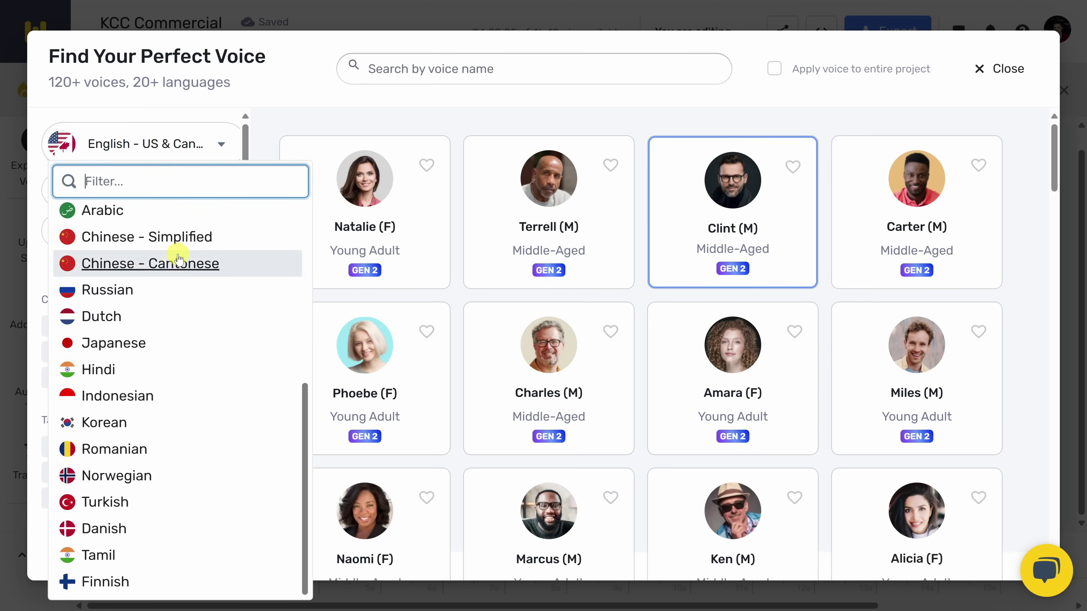
scroll(182, 300, "up", 5)
left_click(201, 129)
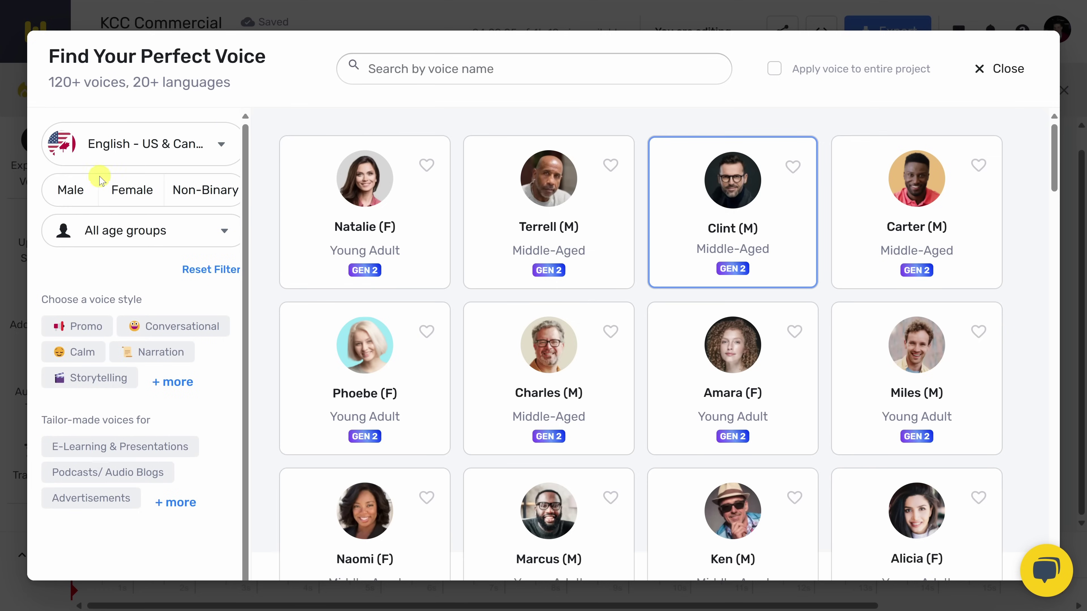
left_click(223, 230)
left_click(223, 234)
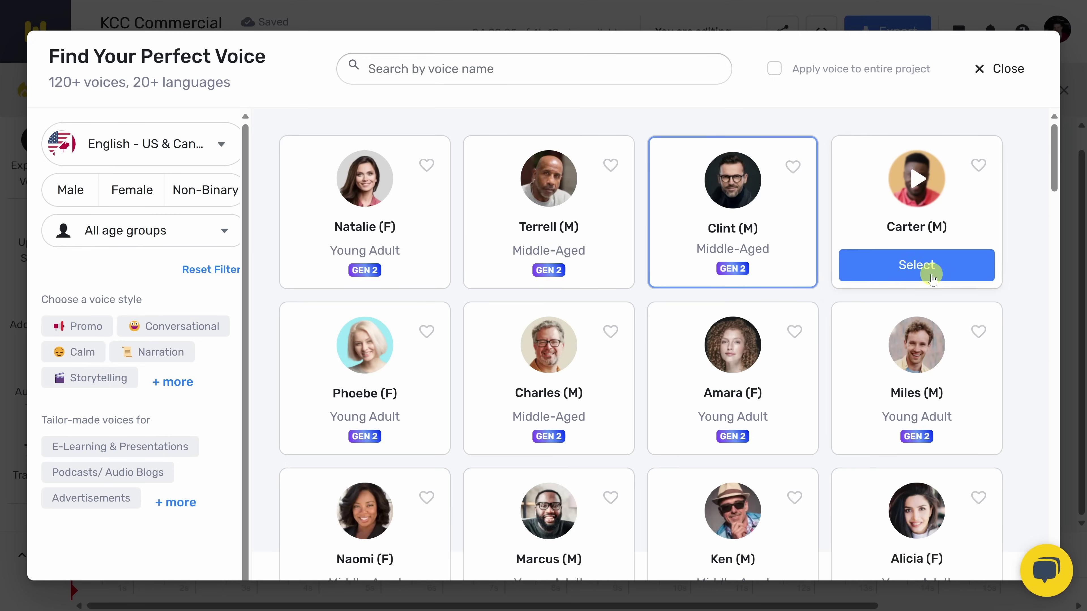
scroll(1040, 305, "down", 20)
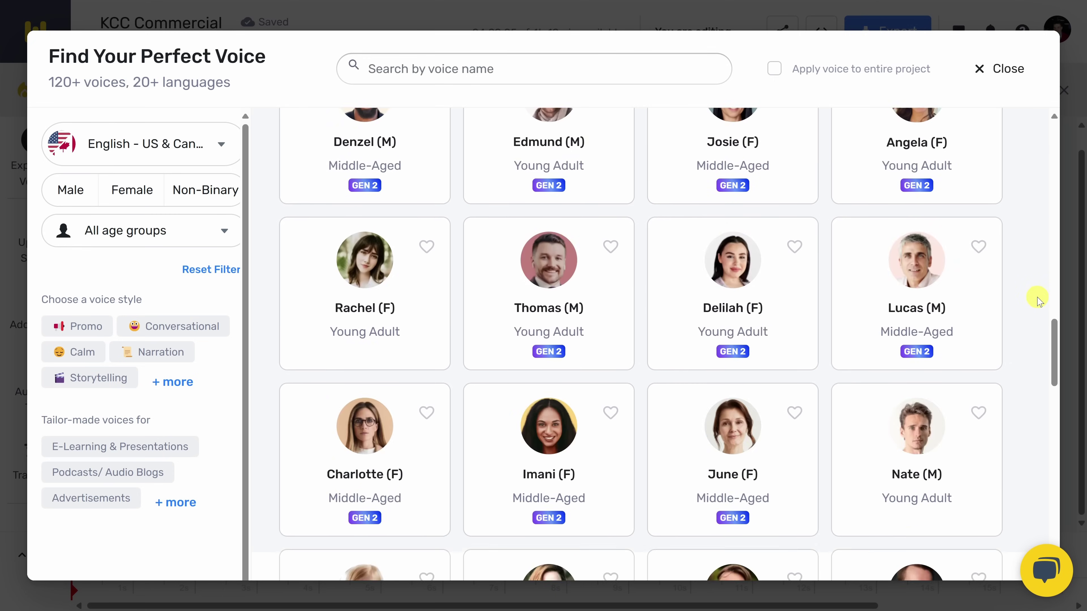
scroll(1037, 304, "up", 20)
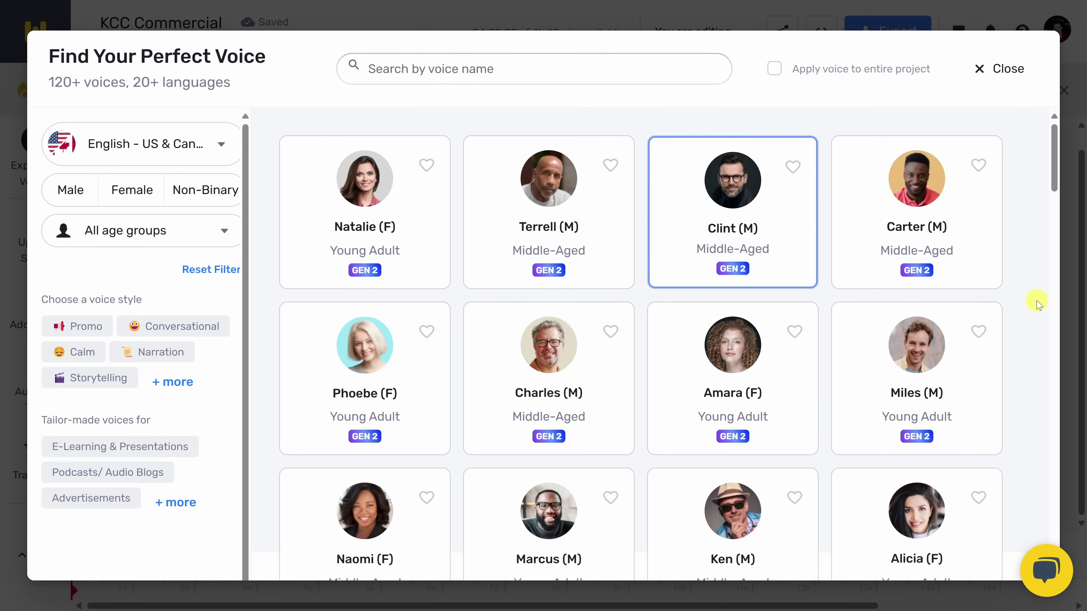
mouse_move(487, 274)
Preview the Natalie, Clint and Phoebe voice samples.
mouse_move(363, 177)
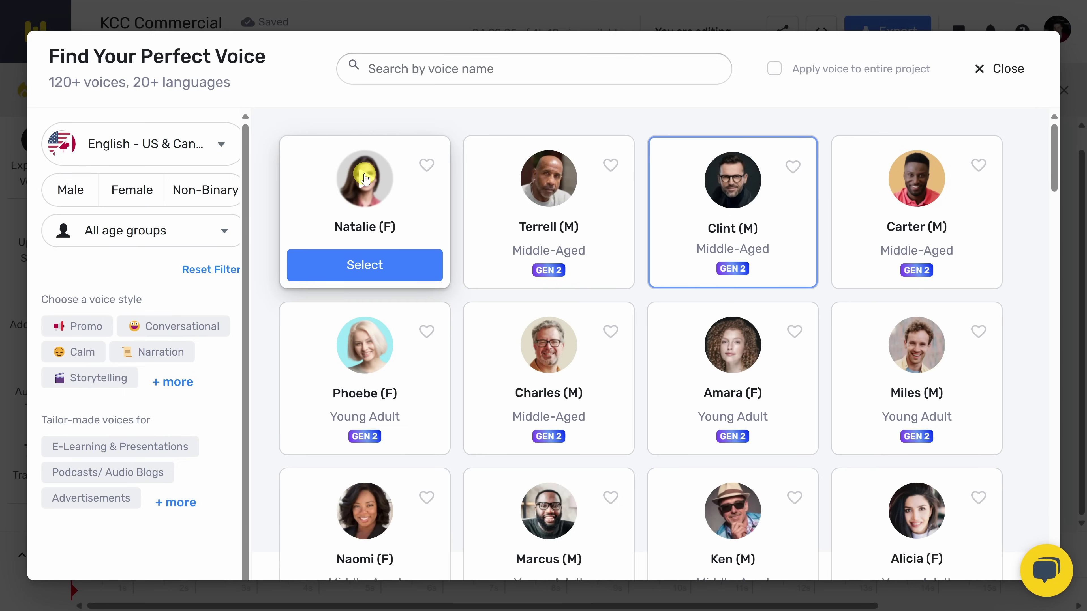
left_click(365, 179)
left_click(367, 182)
mouse_move(547, 182)
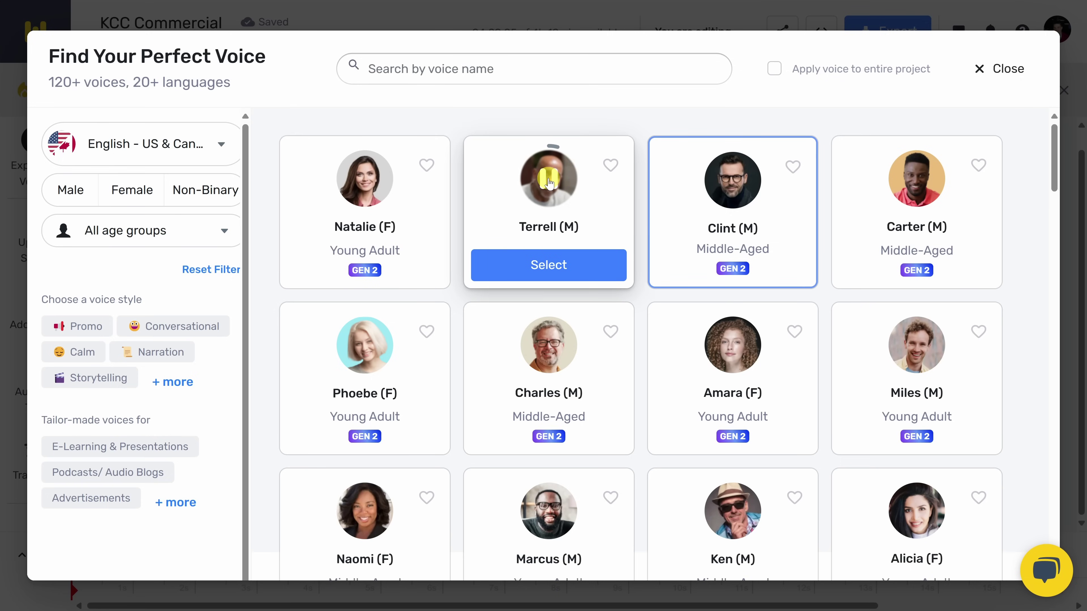
left_click(733, 182)
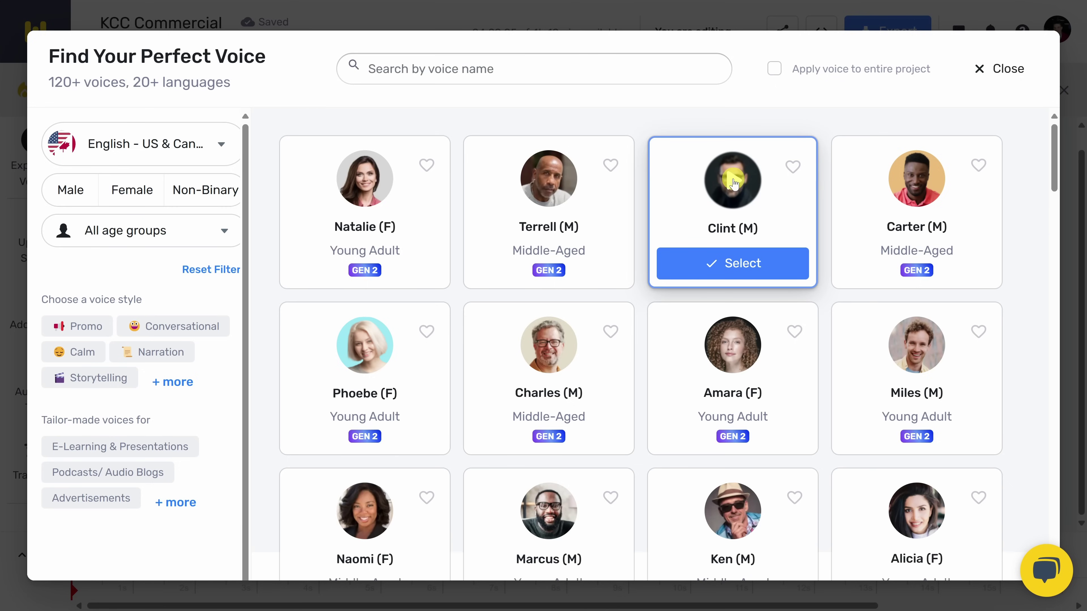
left_click(367, 348)
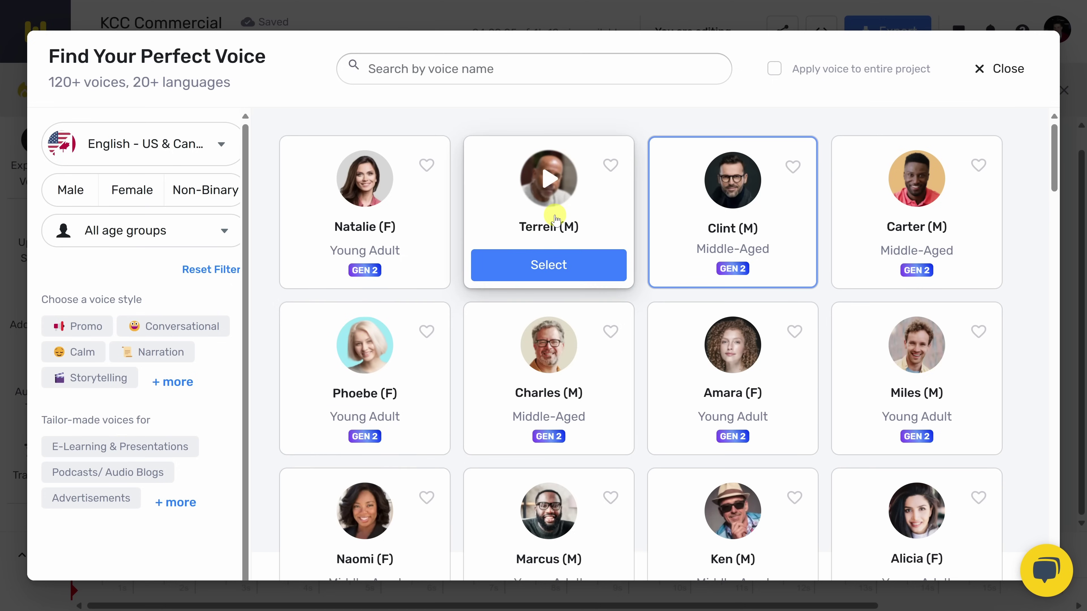
Preview Ken's voice, add him to favourites, and make Ken (M) the block's voice.
scroll(553, 177, "down", 5)
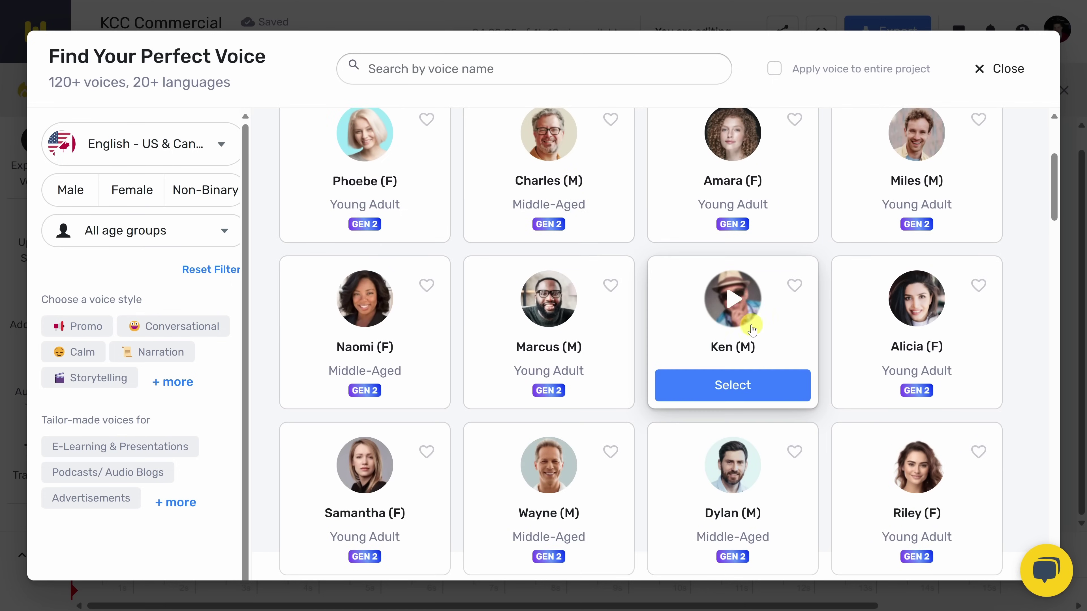
left_click(734, 300)
left_click(796, 286)
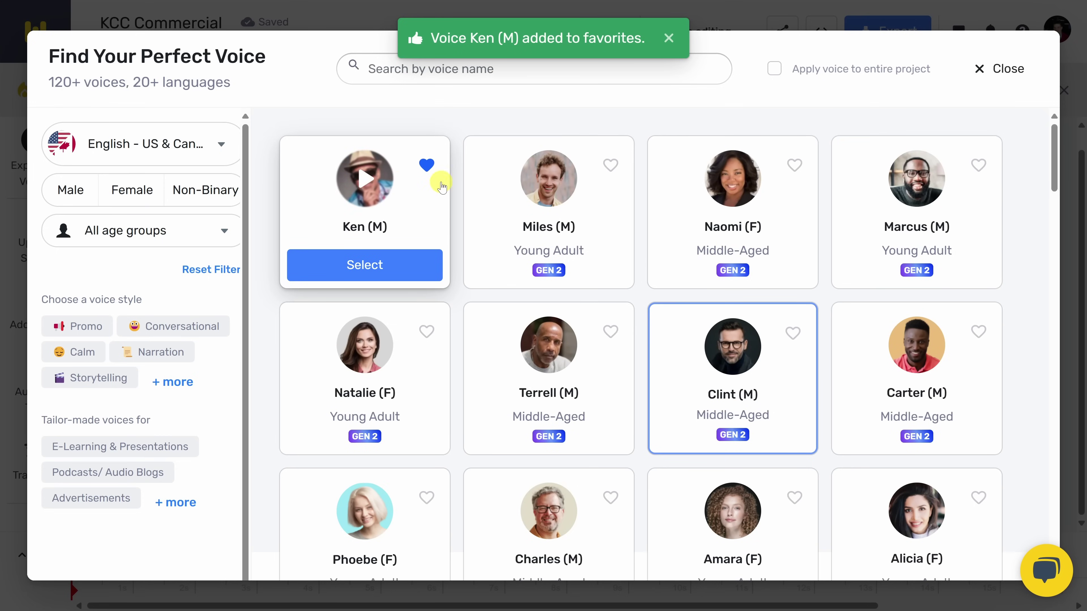
left_click(370, 270)
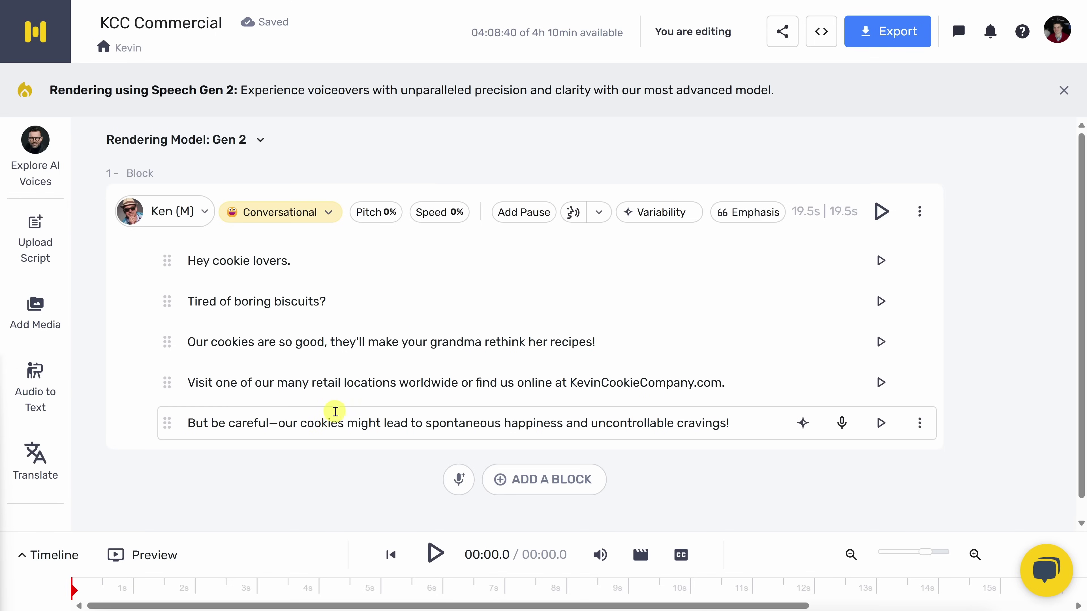
Generate Block 1's 19.9 s audio in Ken's Conversational voice and play it back.
left_click(881, 216)
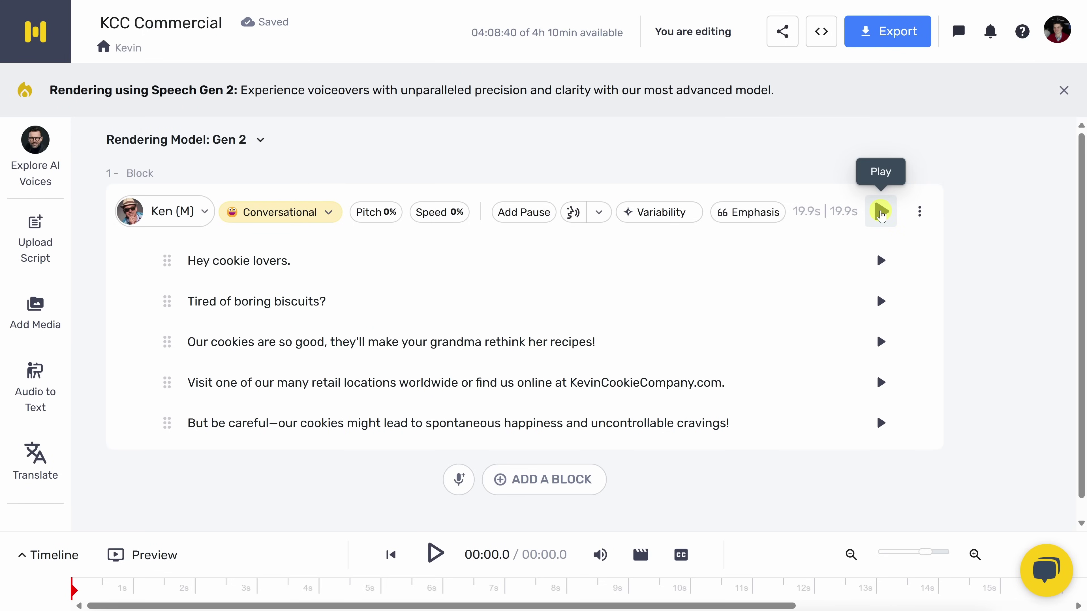
left_click(881, 215)
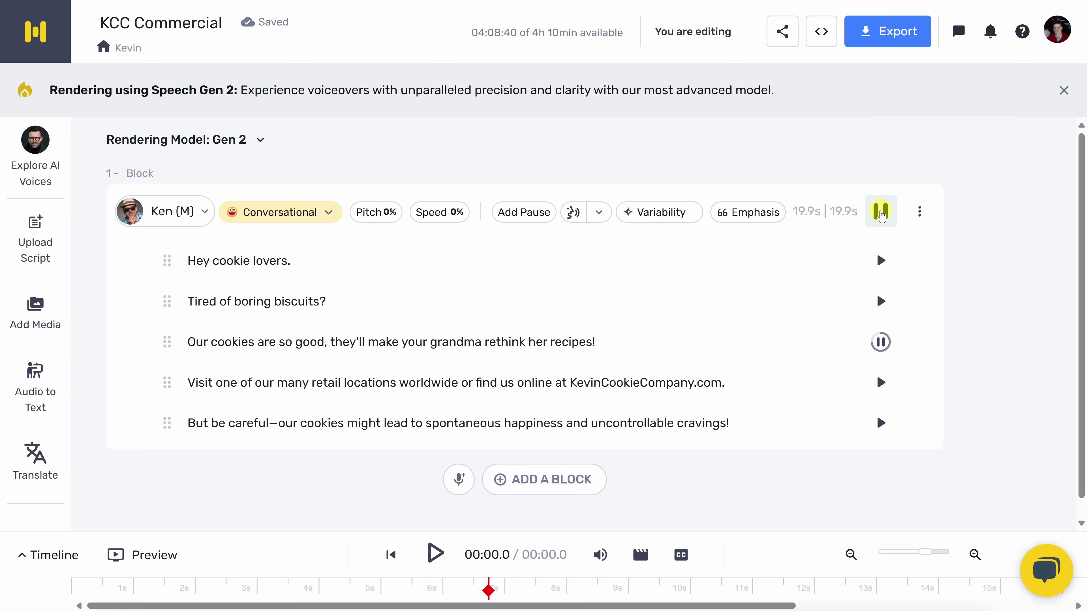
left_click(881, 212)
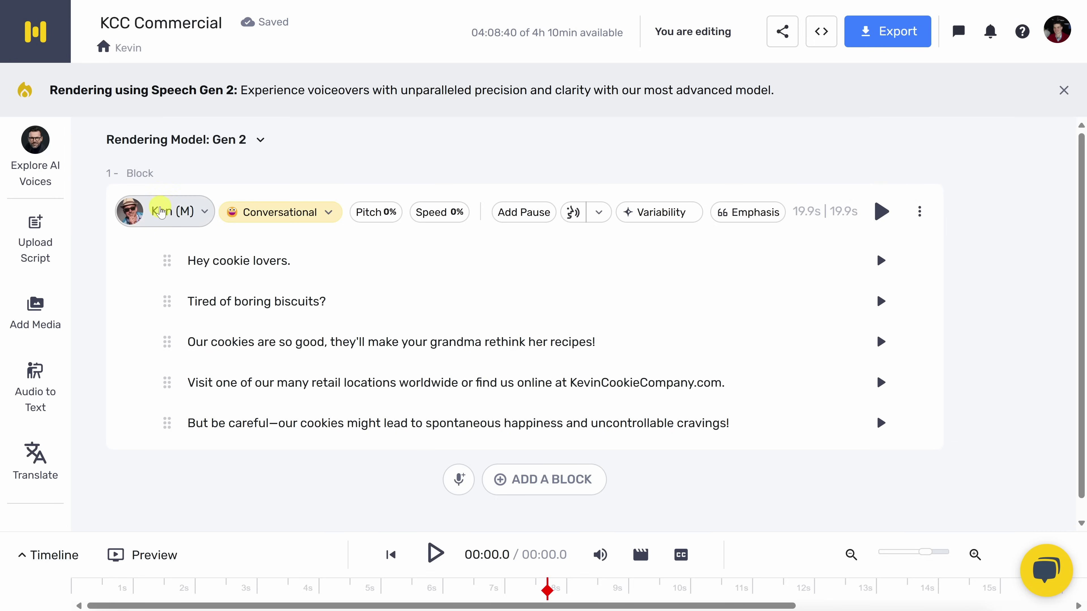
Switch Block 1's voice from Ken (M) to Natalie (F) in the Promo style.
left_click(171, 219)
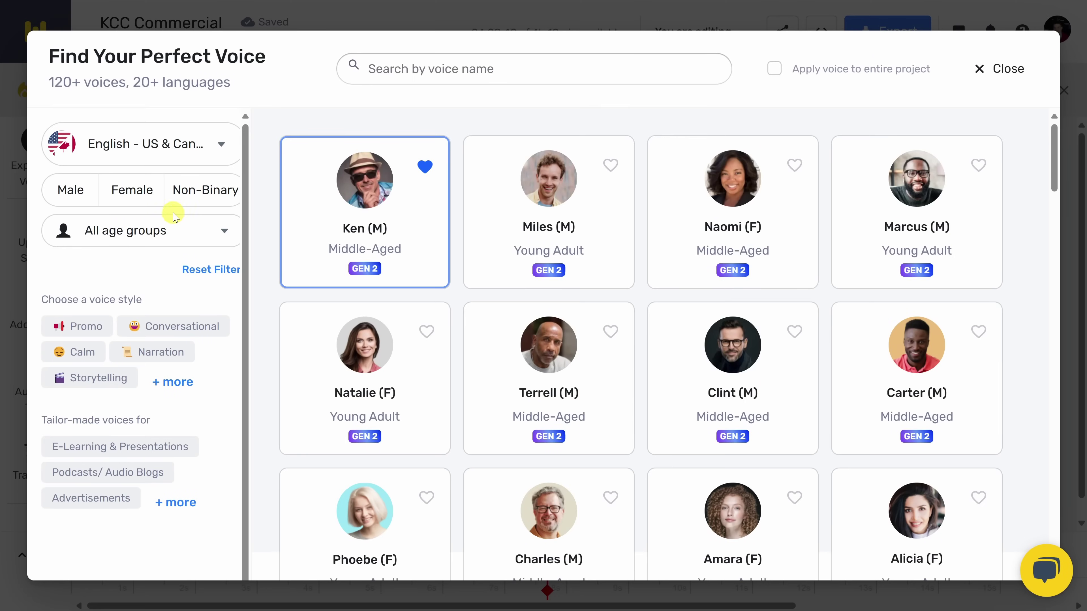
mouse_move(847, 201)
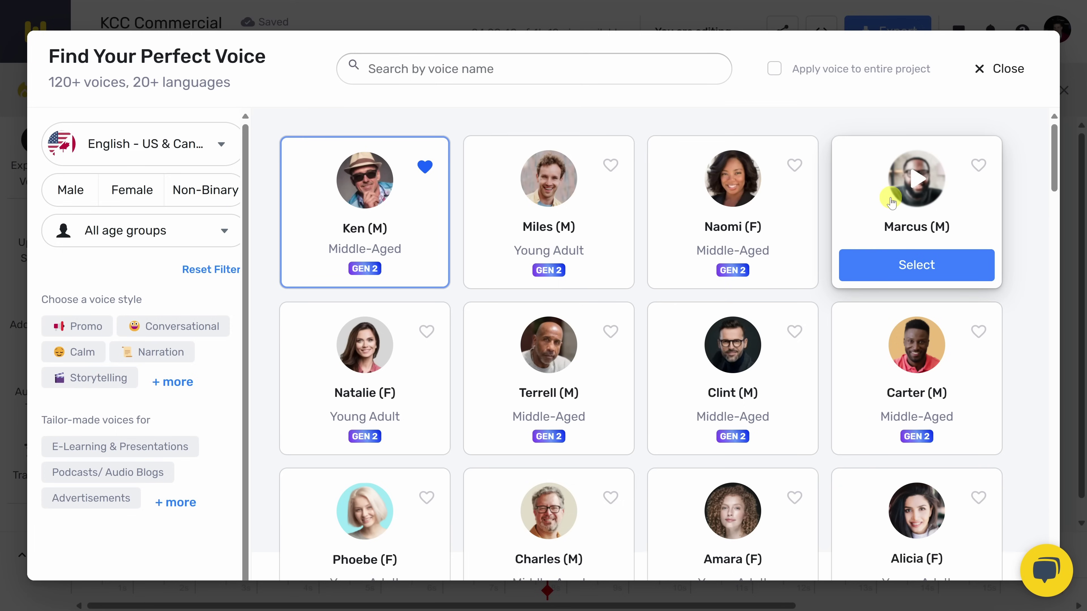
mouse_move(406, 328)
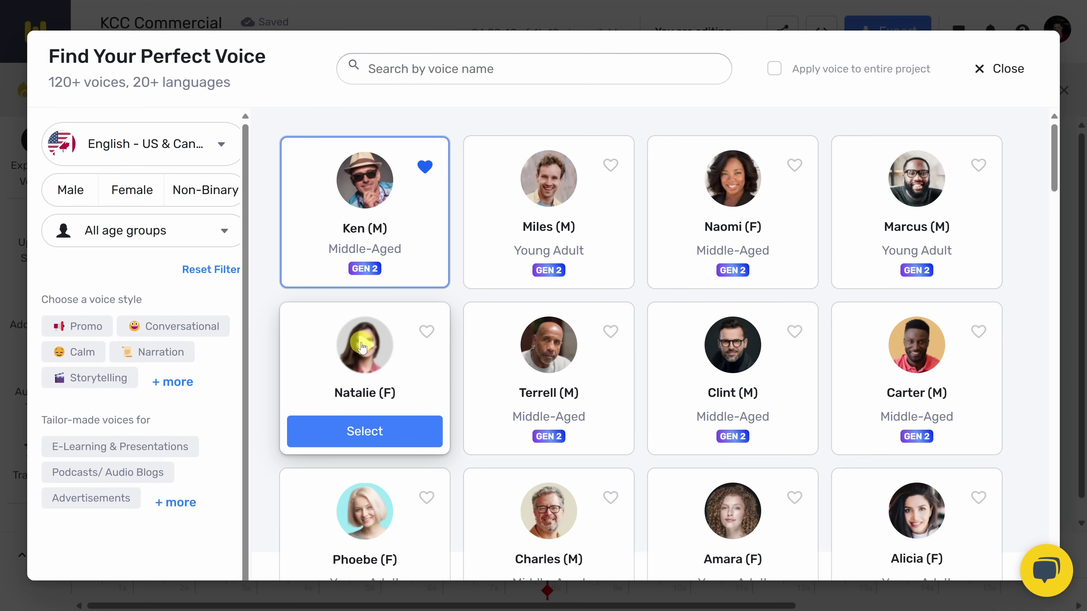
left_click(376, 440)
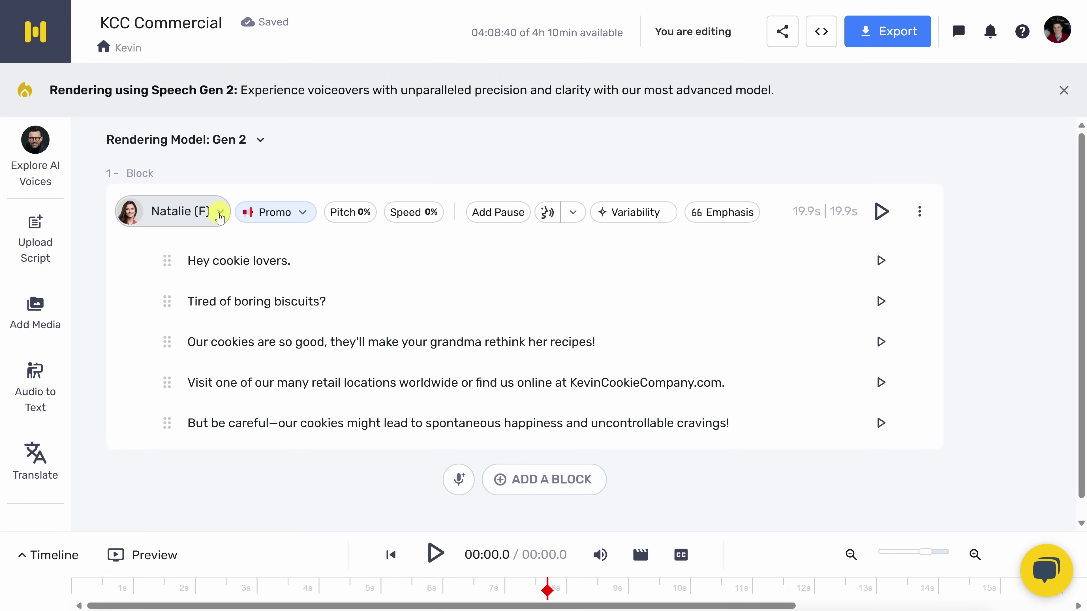
Generate and play Natalie's 17.6 s audio, then move 'Tired of boring biscuits?' above 'Hey cookie lovers.'.
left_click(881, 213)
left_click(881, 213)
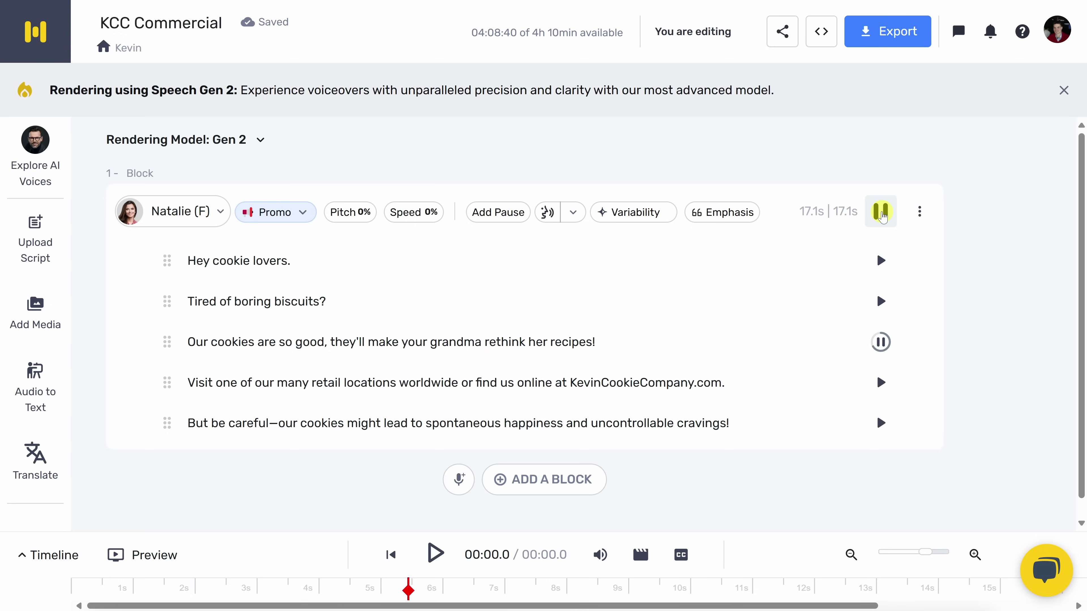
left_click(882, 213)
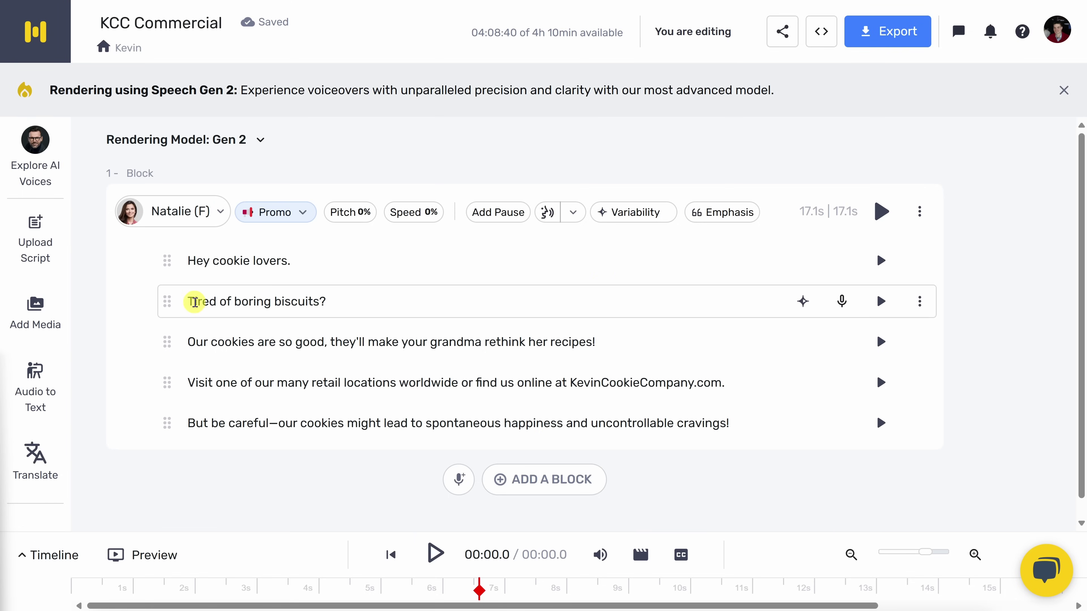
left_click_drag(167, 301, 173, 264)
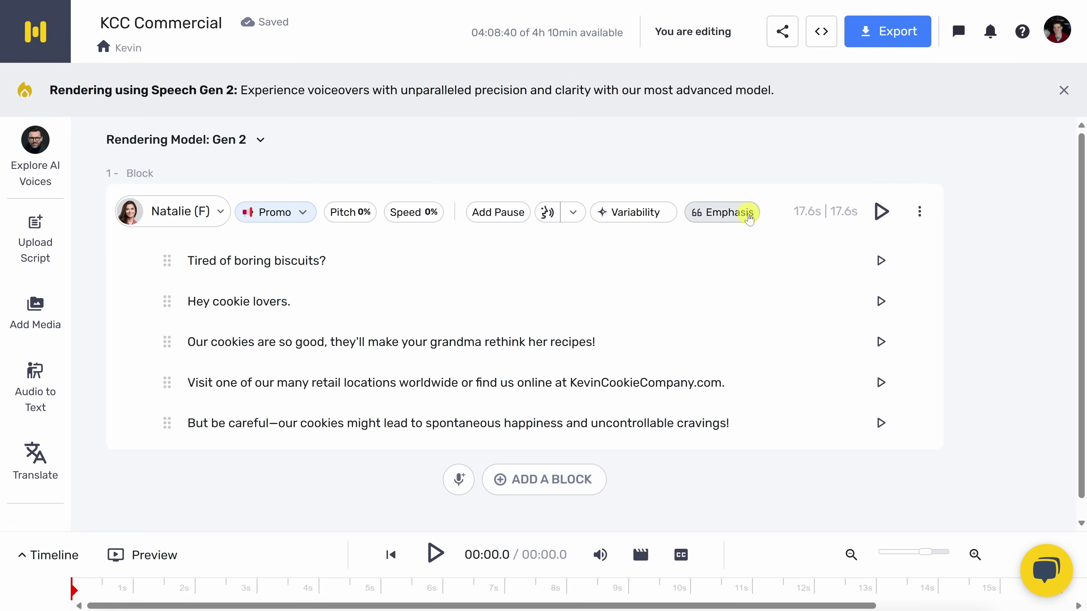
Change Natalie's voice style to Furious and generate that take.
left_click(300, 216)
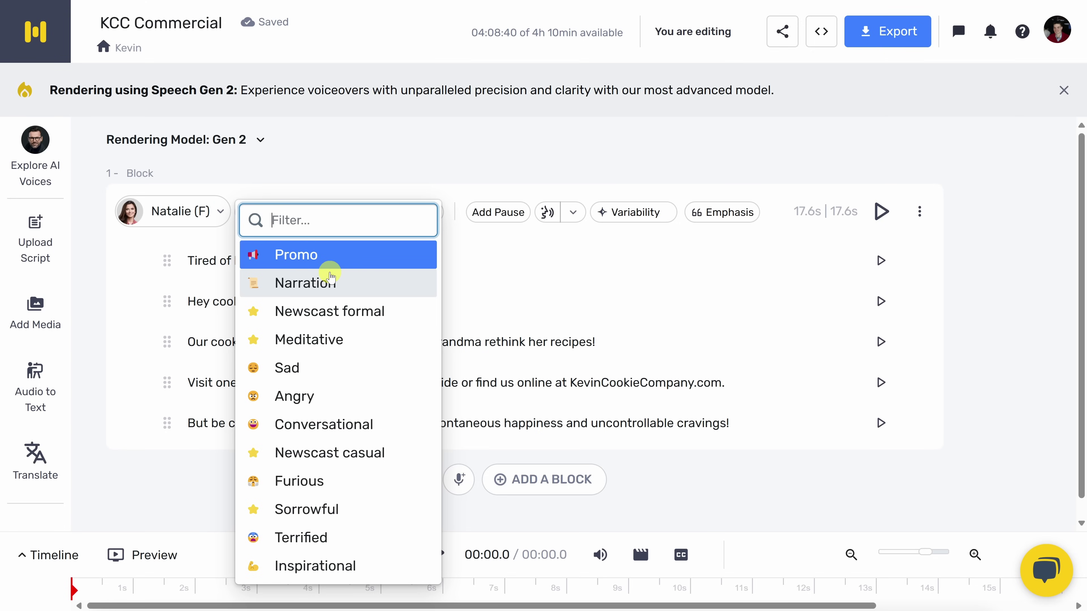
left_click(326, 488)
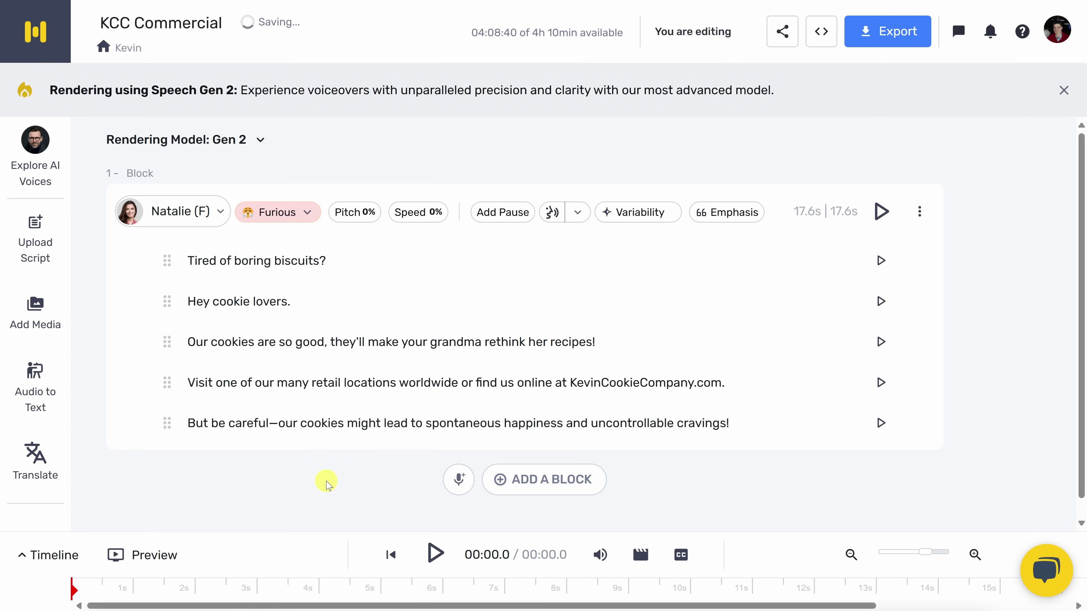
left_click(881, 213)
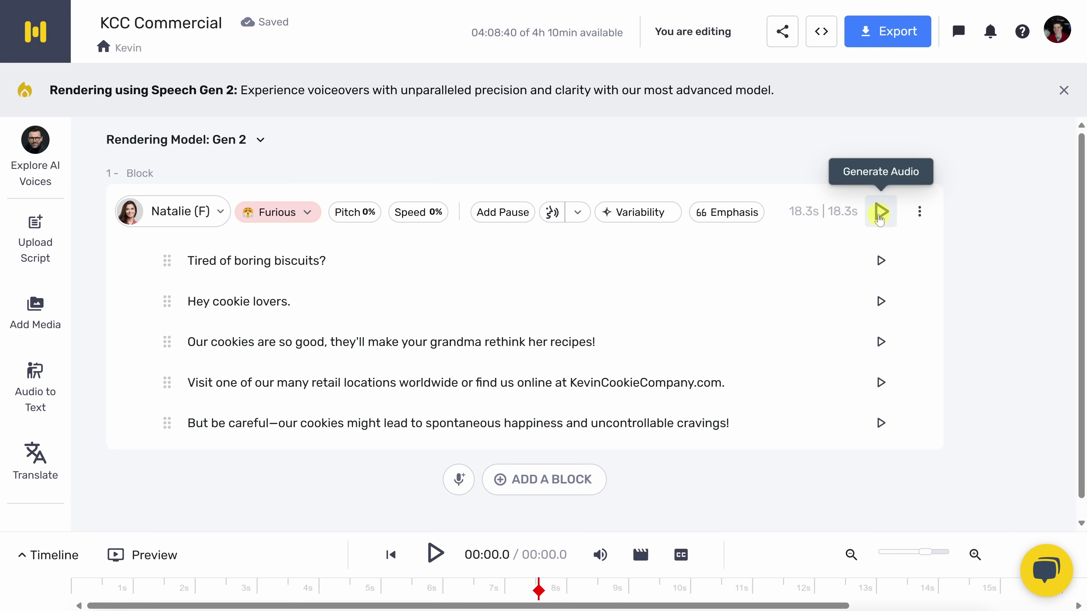
Return Natalie's style to Promo and check the pitch setting at 0%.
left_click(311, 213)
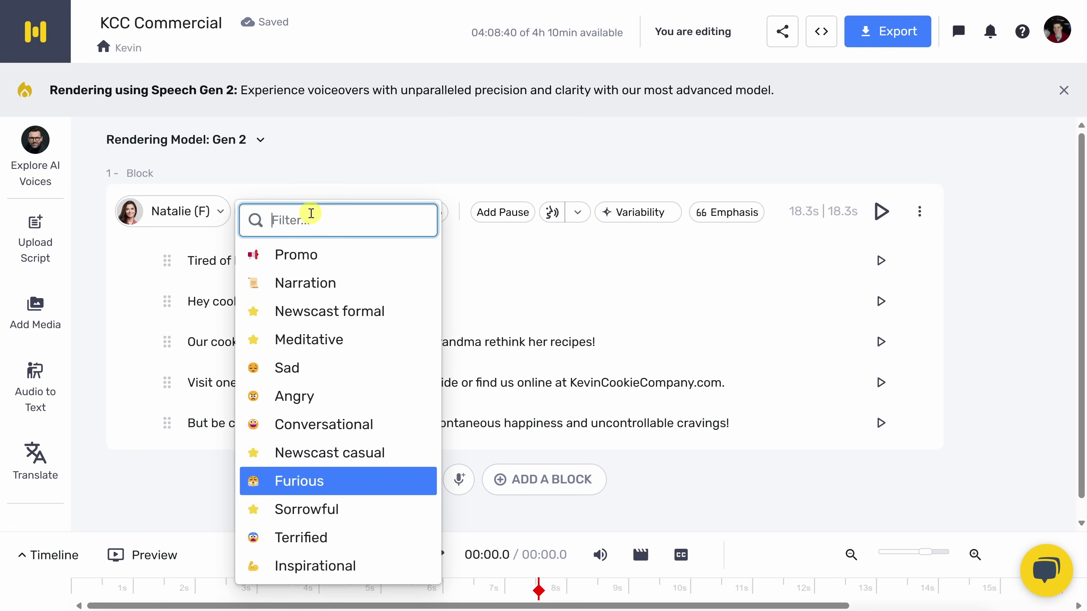
left_click(315, 256)
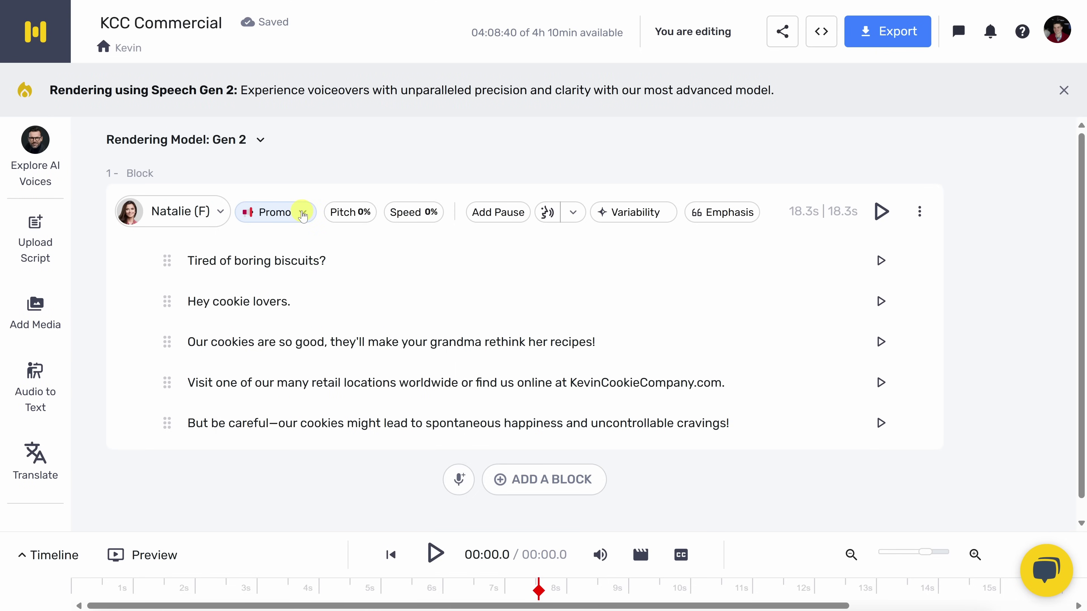
left_click(358, 212)
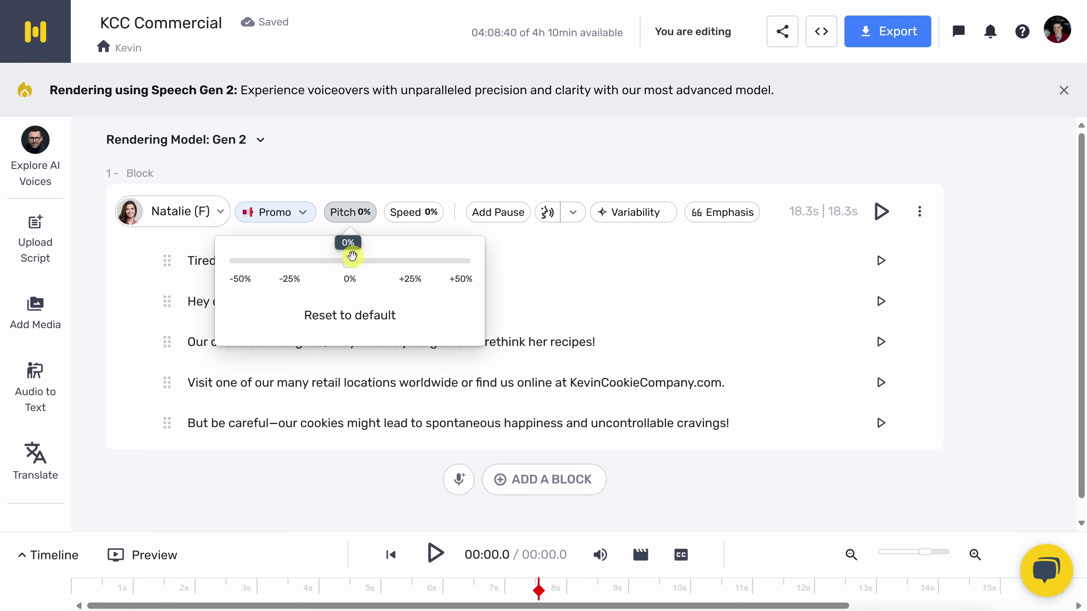
Regenerate the 'Tired of boring biscuits?' line's audio and bring up its variability options.
left_click(417, 216)
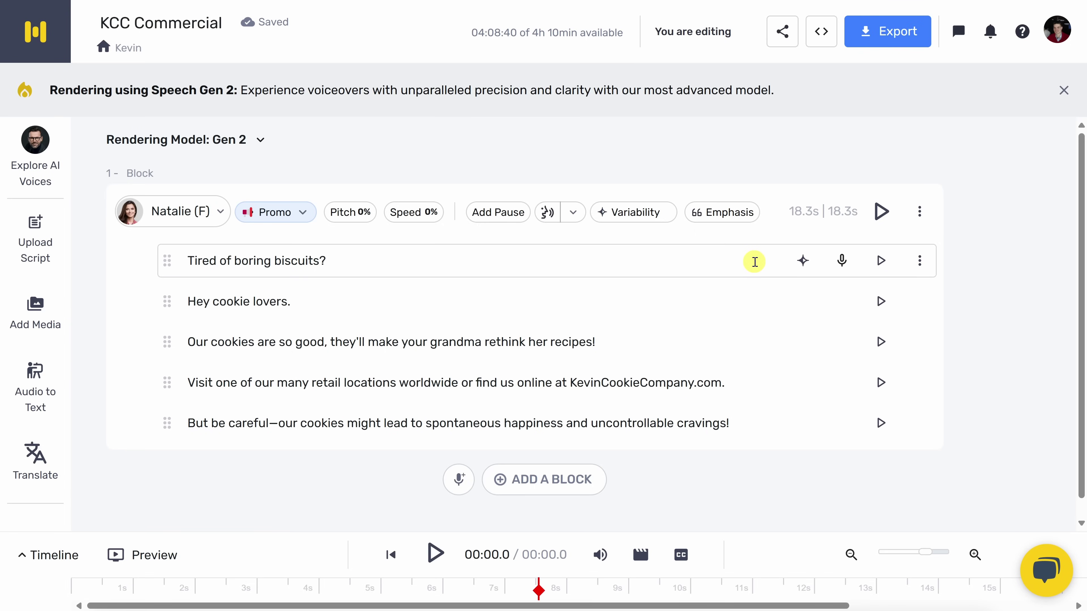
left_click(882, 262)
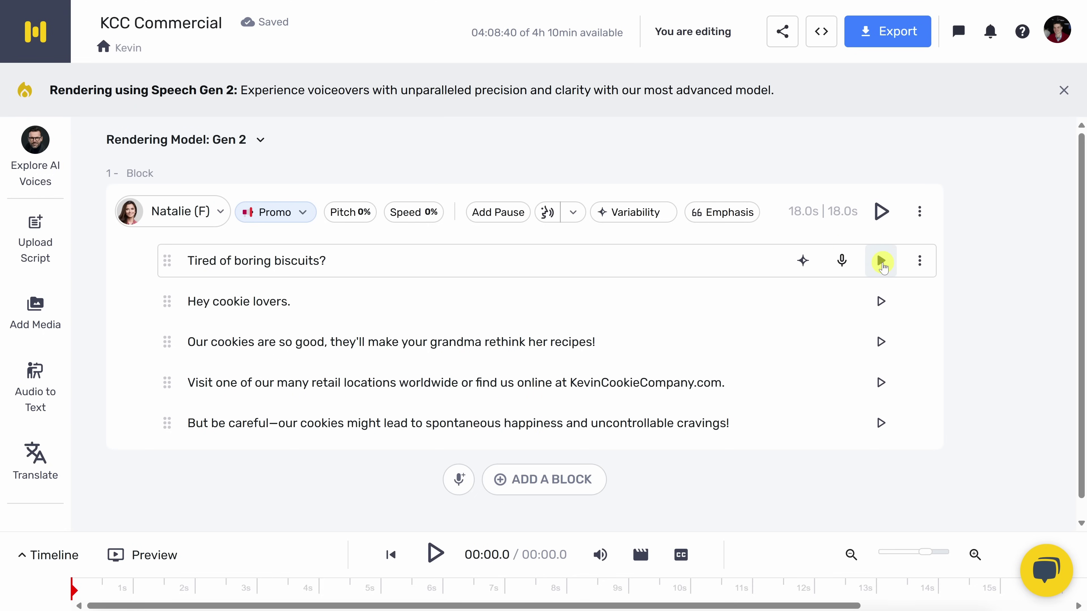
left_click(801, 262)
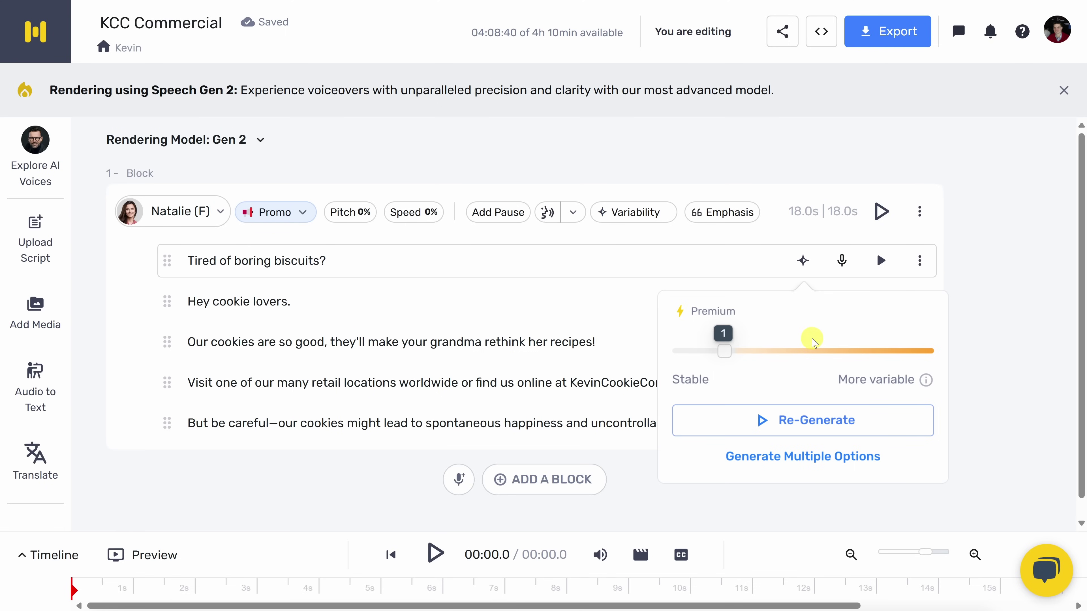
Generate three variations of 'Tired of boring biscuits?' at variability 3 and audition each one.
left_click(807, 466)
left_click(740, 575)
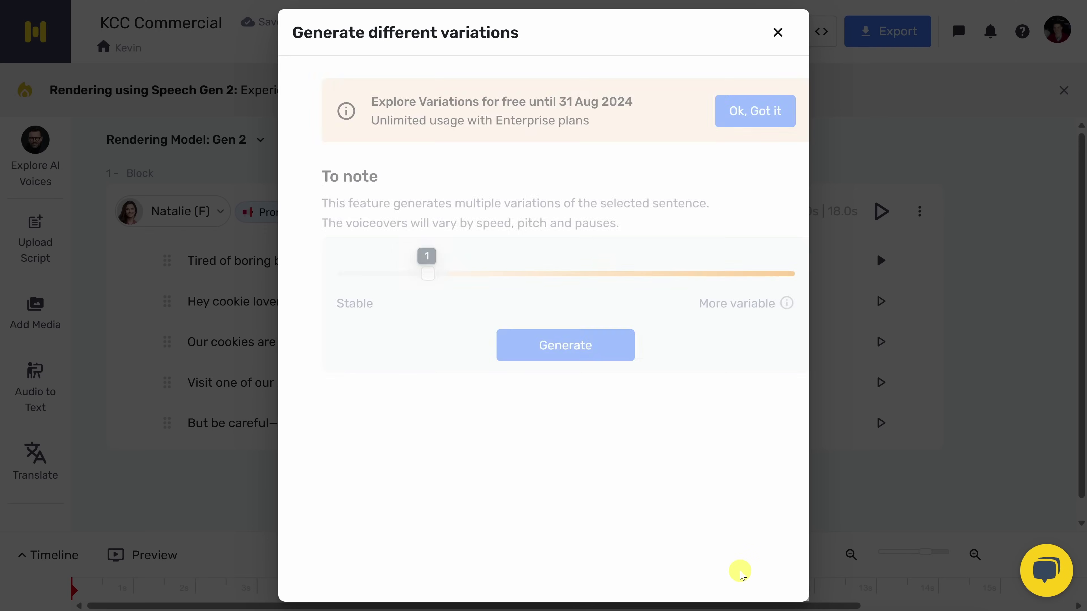
left_click_drag(406, 274, 568, 267)
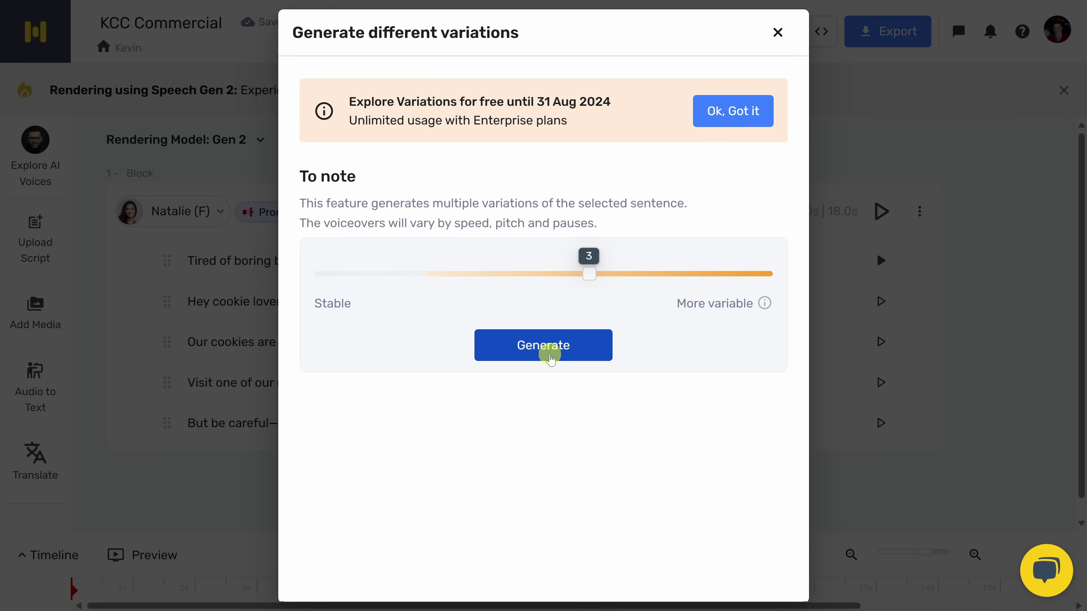
left_click(551, 355)
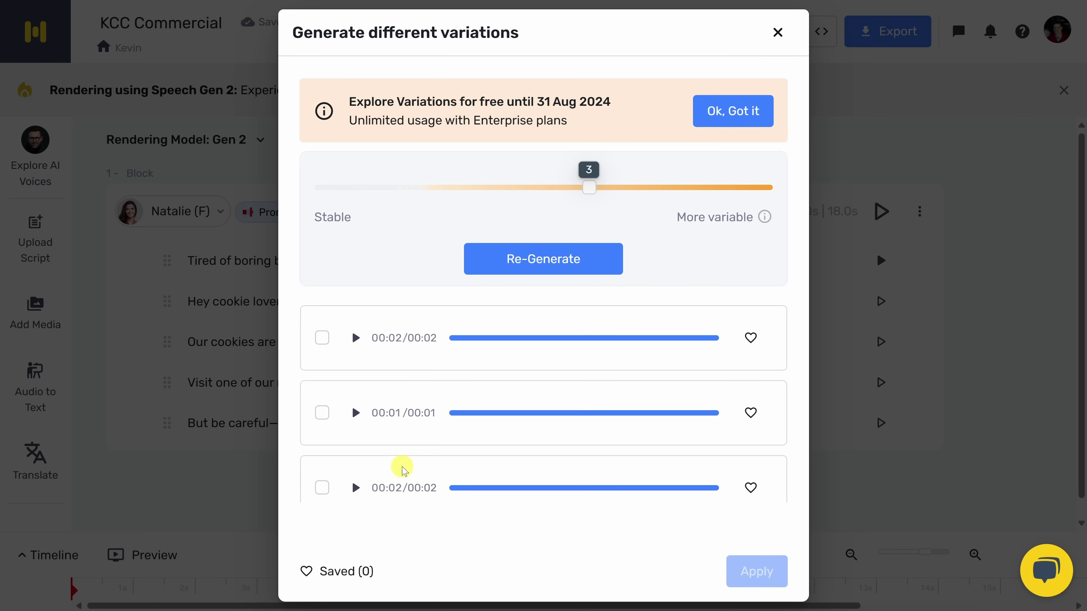
left_click(357, 339)
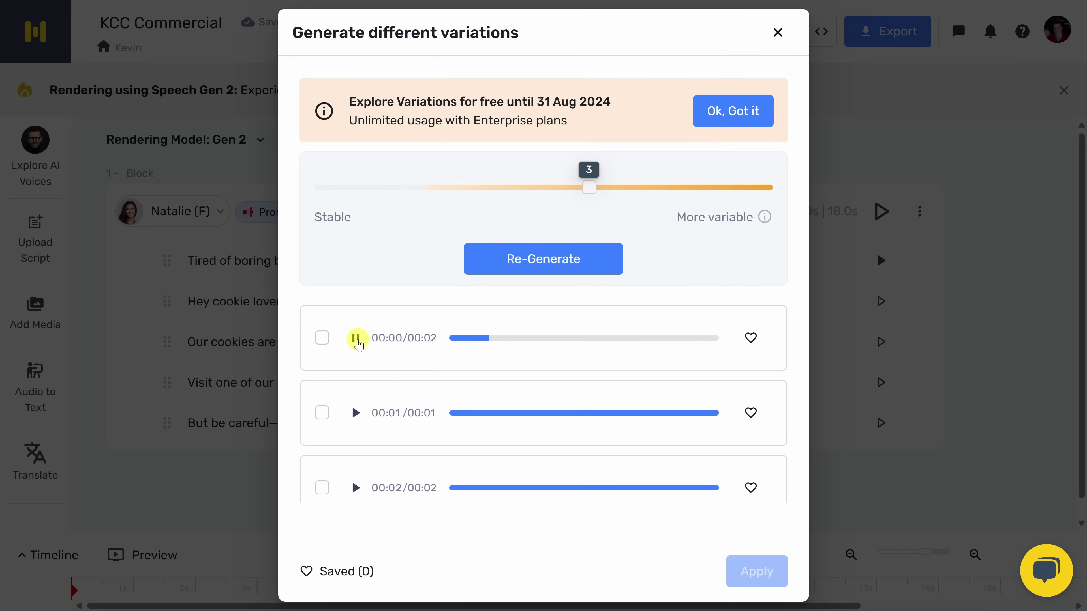
left_click(357, 413)
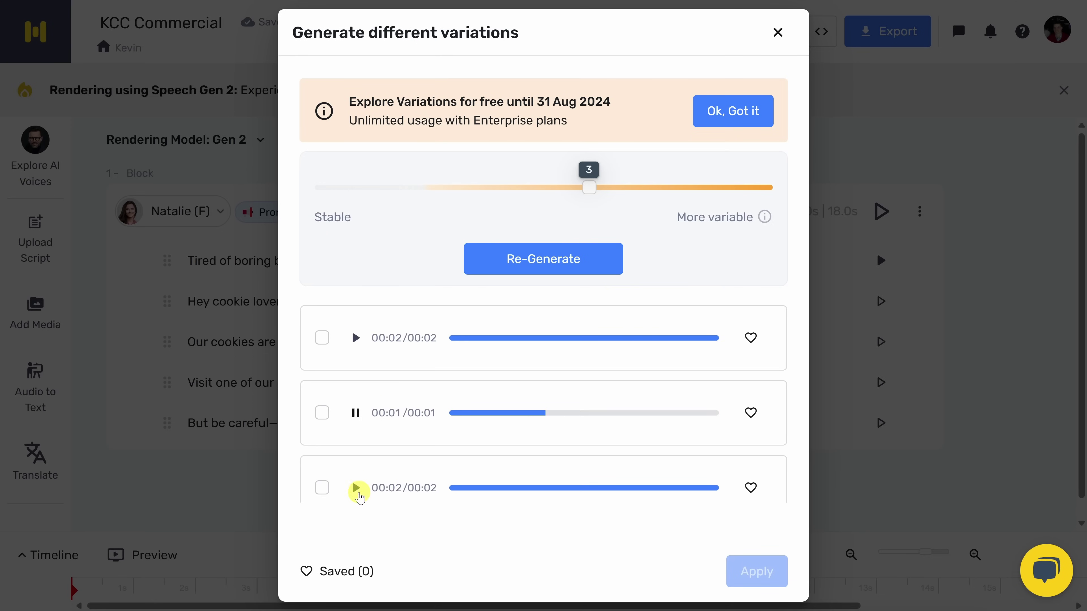
left_click(356, 487)
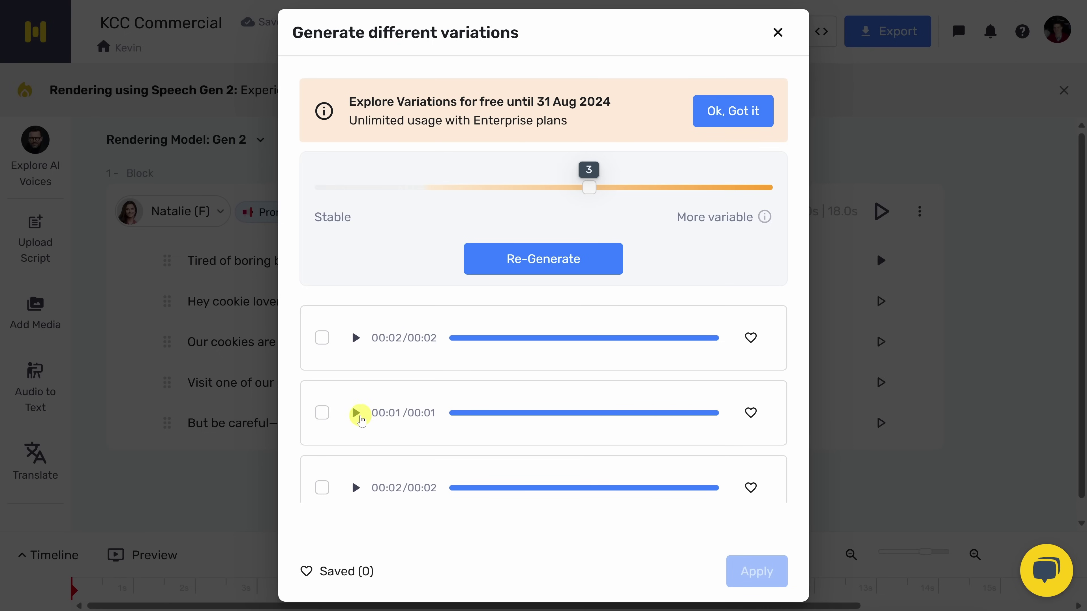
Apply the first variation to the line, then play back the first and third lines.
left_click(323, 340)
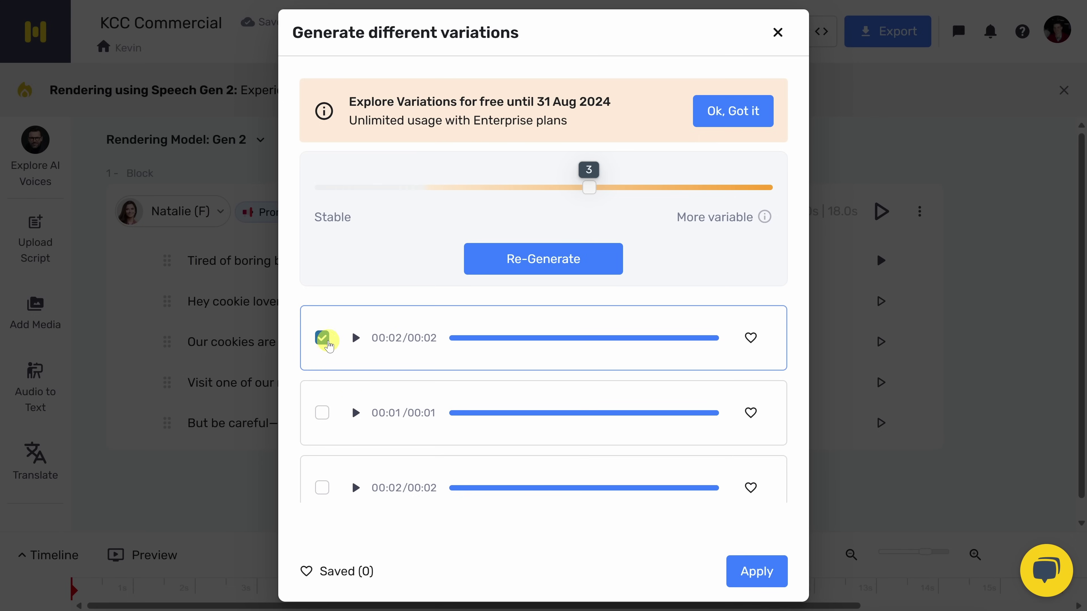
left_click(755, 573)
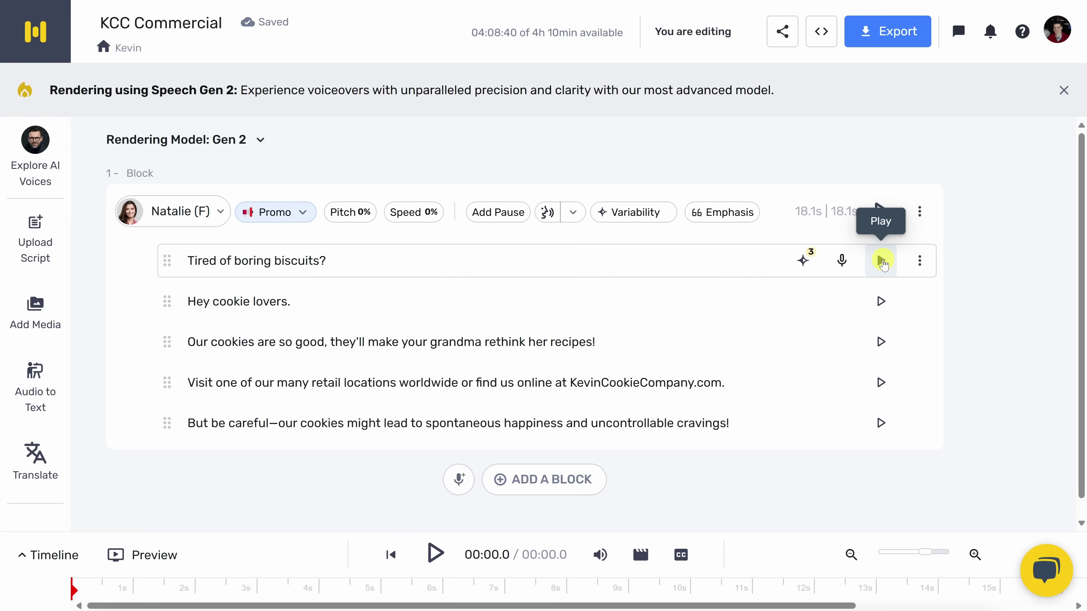
left_click(881, 261)
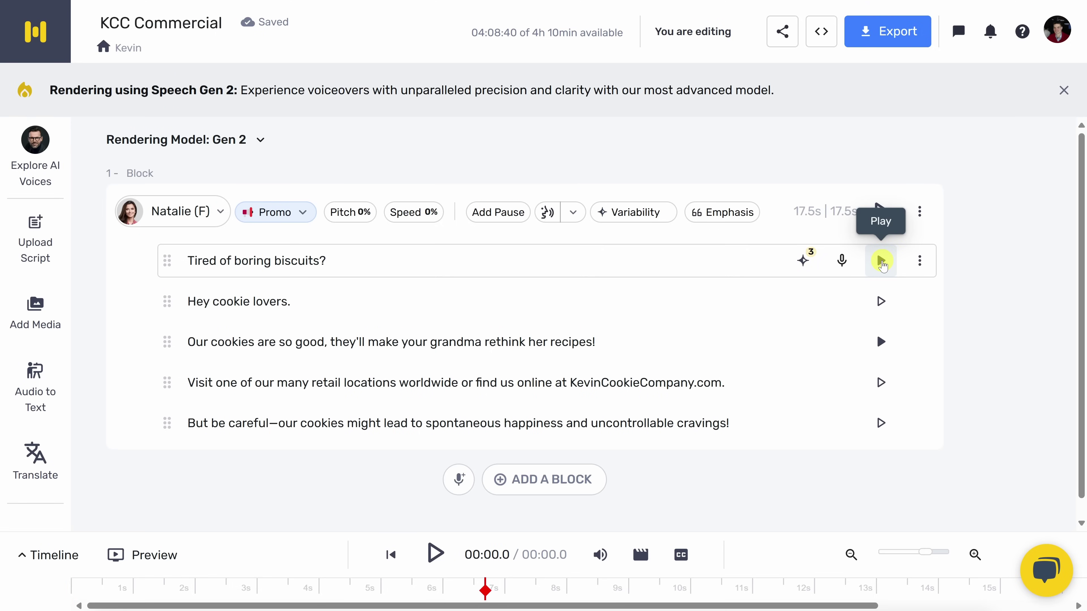
left_click(881, 345)
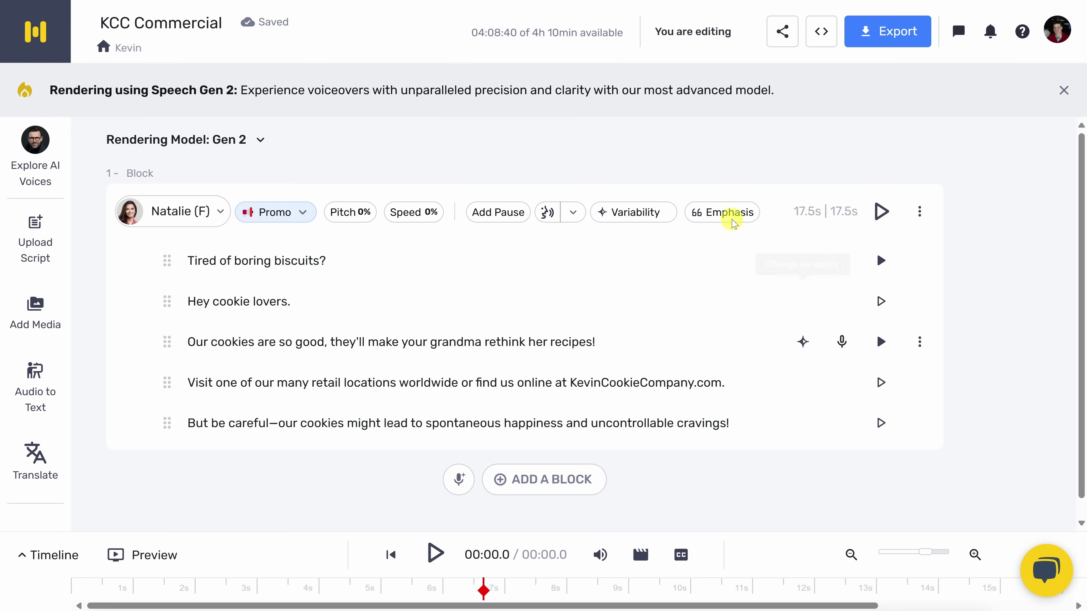
Emphasise 'good' in the cookies line slower and slightly higher-pitched, preview it, and apply it.
left_click(723, 213)
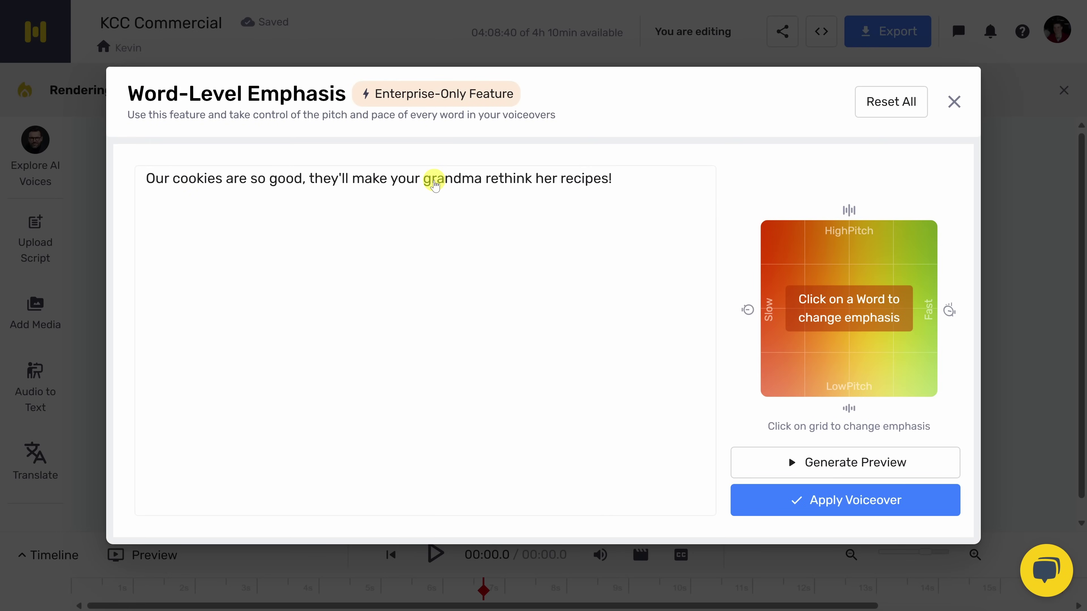
left_click(287, 185)
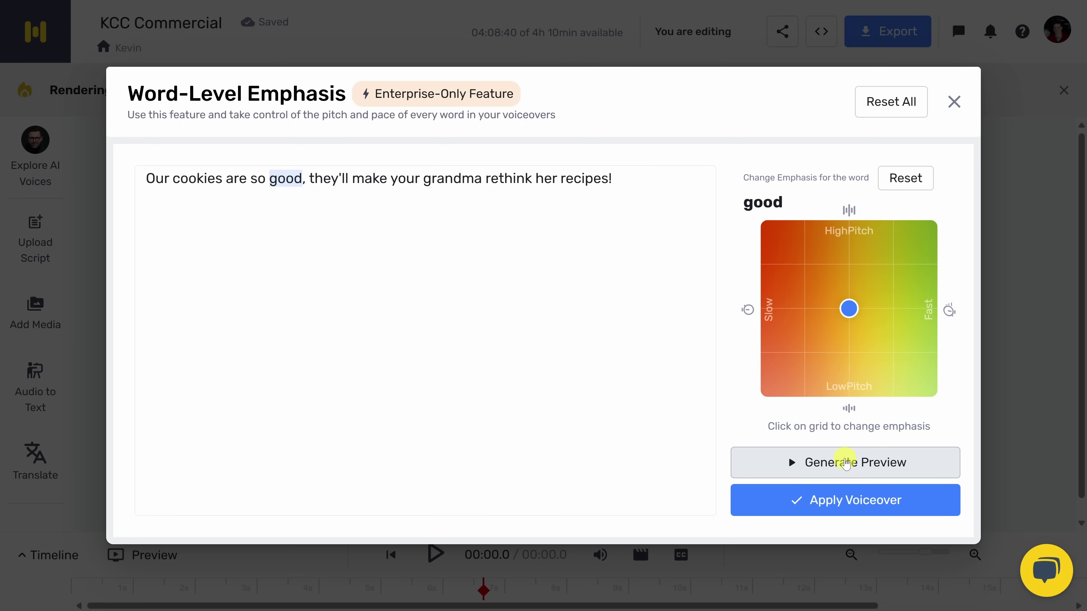
left_click(845, 464)
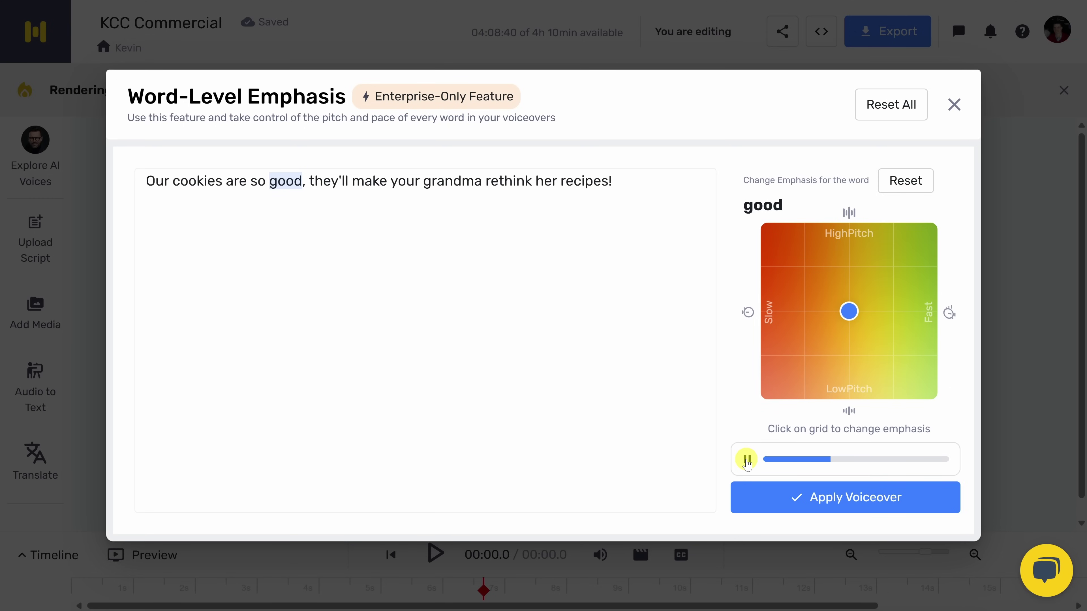
left_click(748, 461)
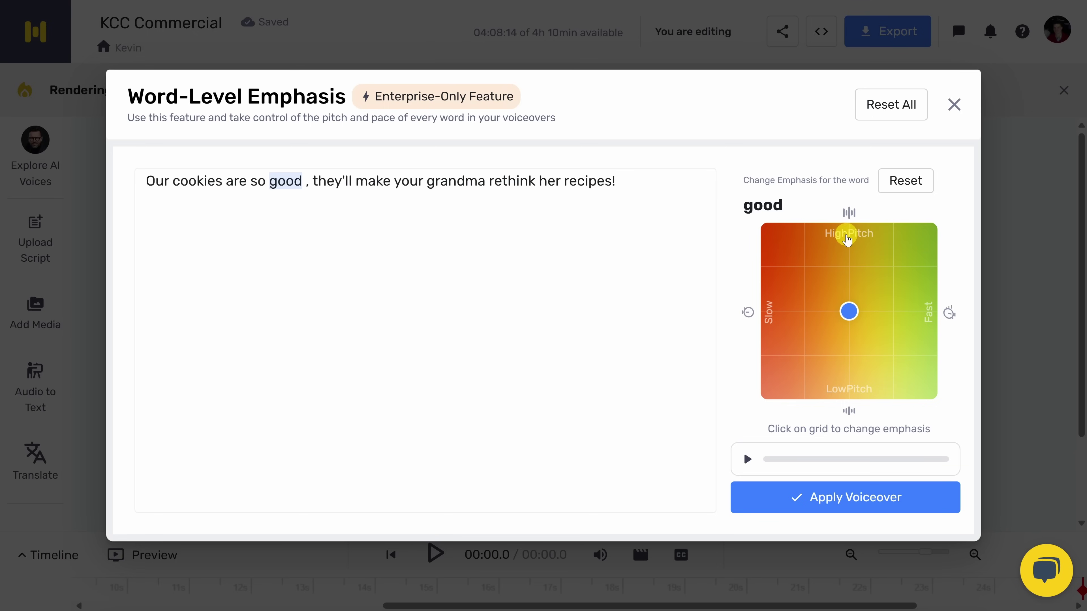
left_click(849, 312)
left_click_drag(850, 314, 762, 265)
left_click(772, 463)
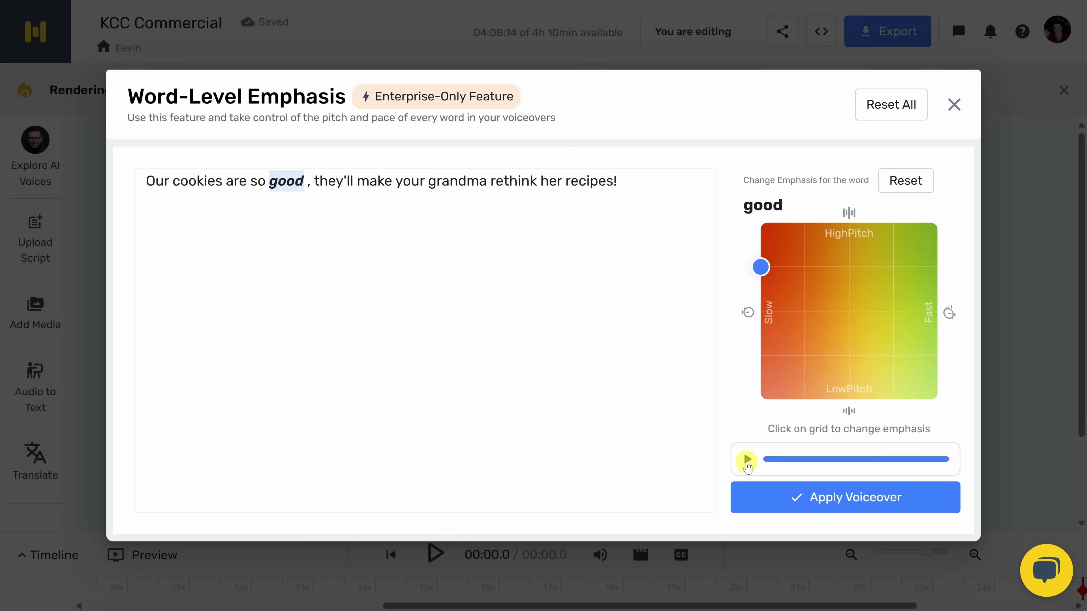
left_click(848, 503)
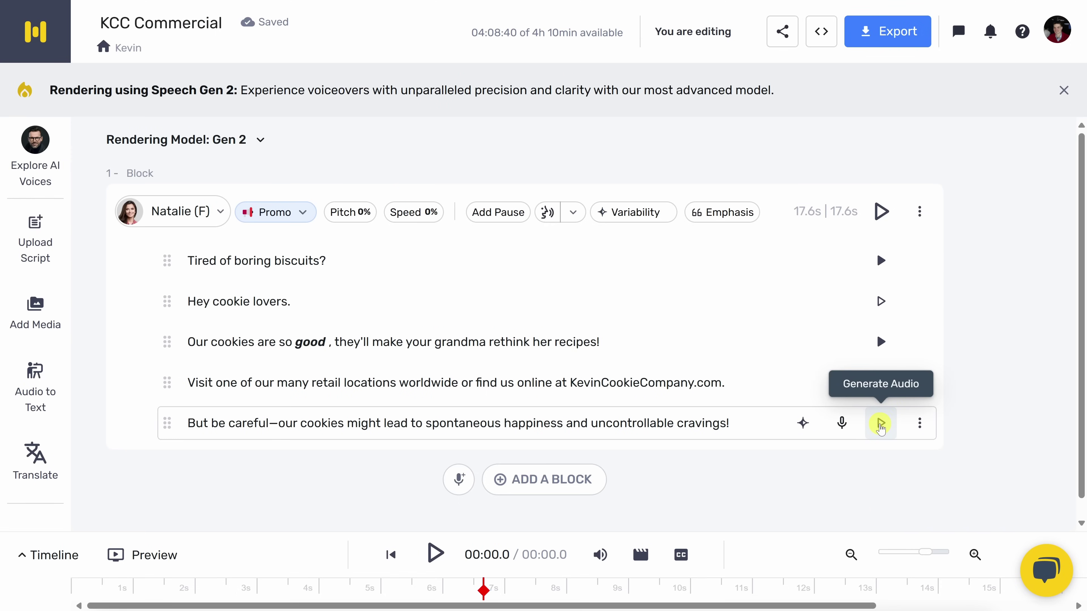
Regenerate the closing line, then re-voice it from a 10-second recording of your own delivery.
left_click(880, 424)
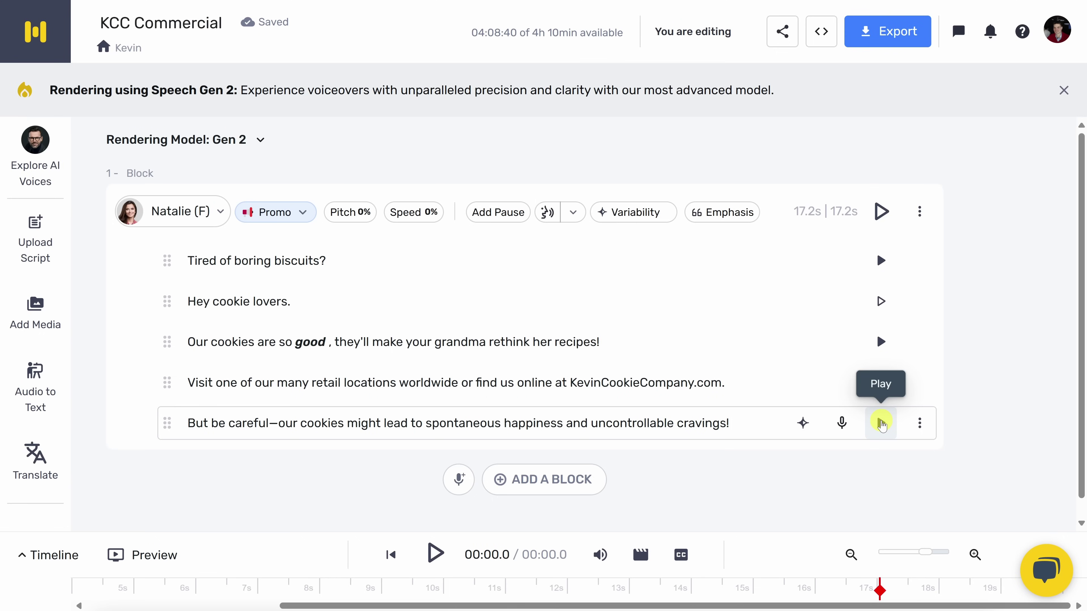
left_click(842, 423)
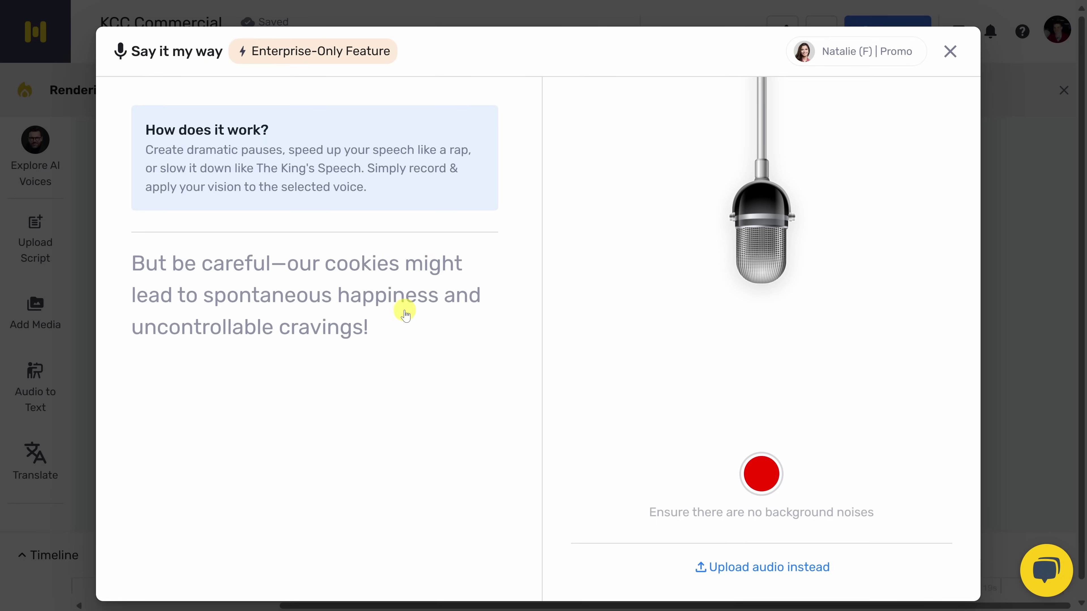
left_click(784, 471)
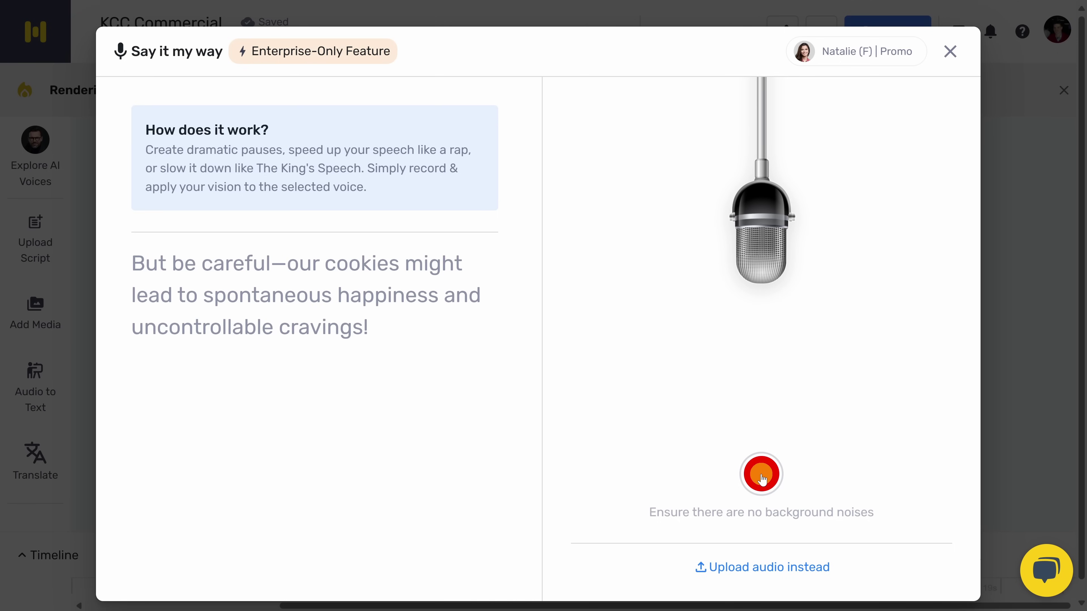
left_click(763, 479)
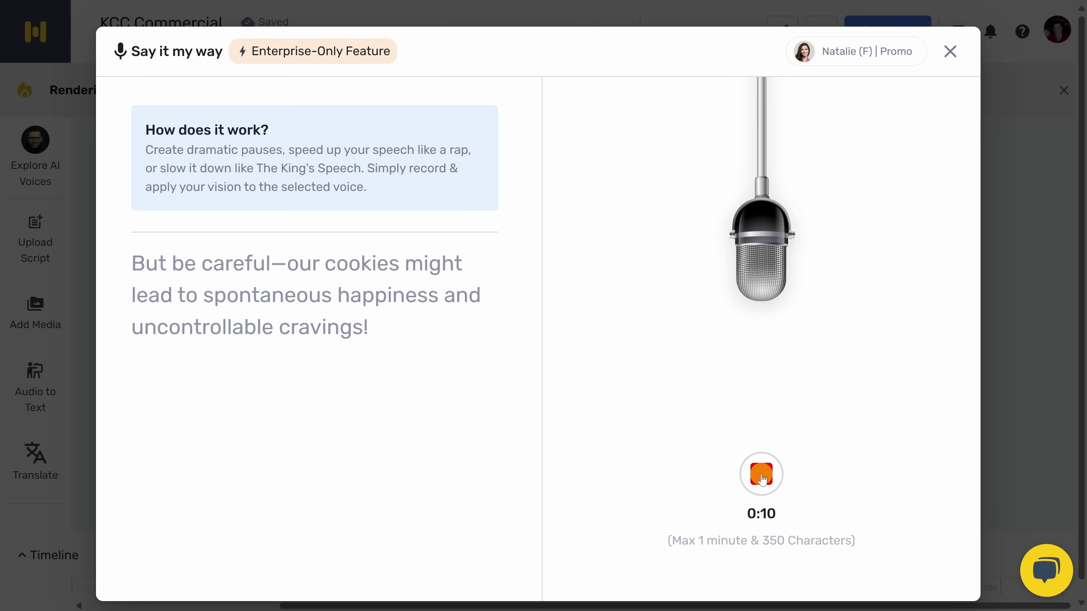
left_click(761, 475)
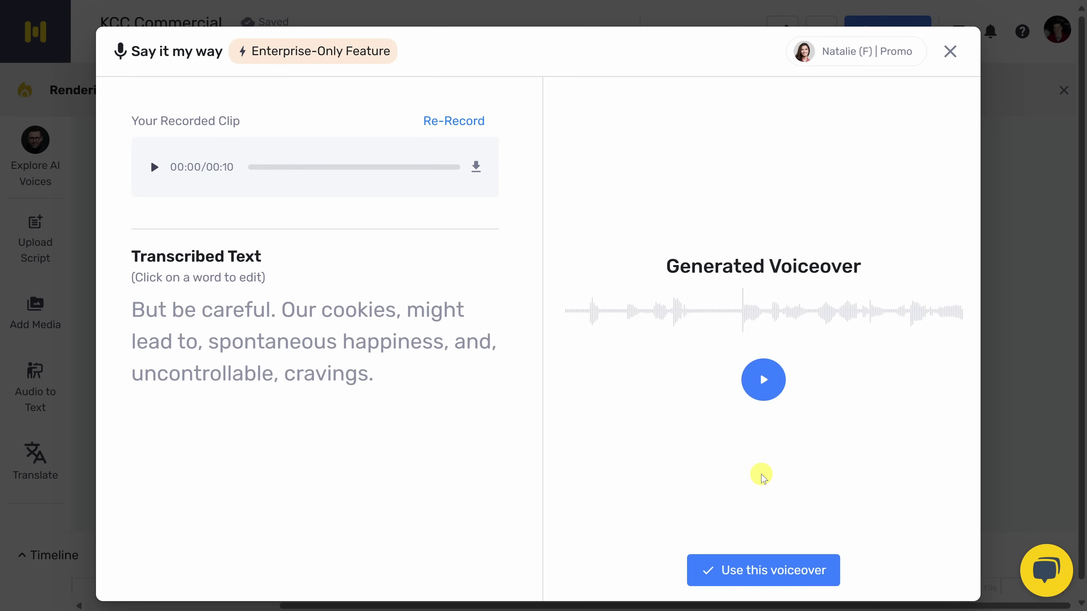
left_click(764, 380)
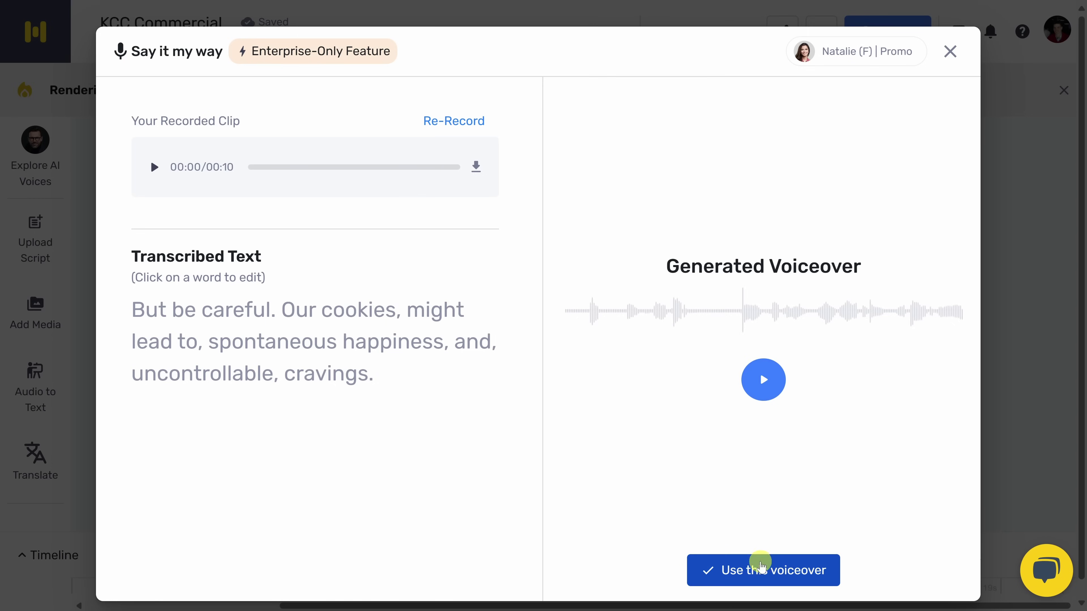
left_click(764, 572)
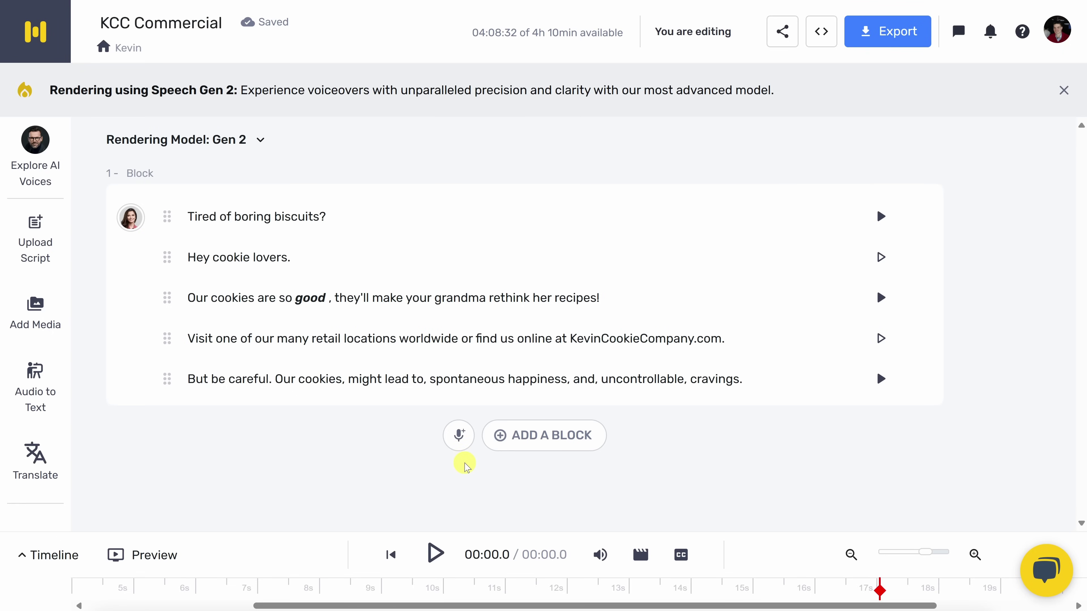
left_click(42, 309)
left_click(153, 76)
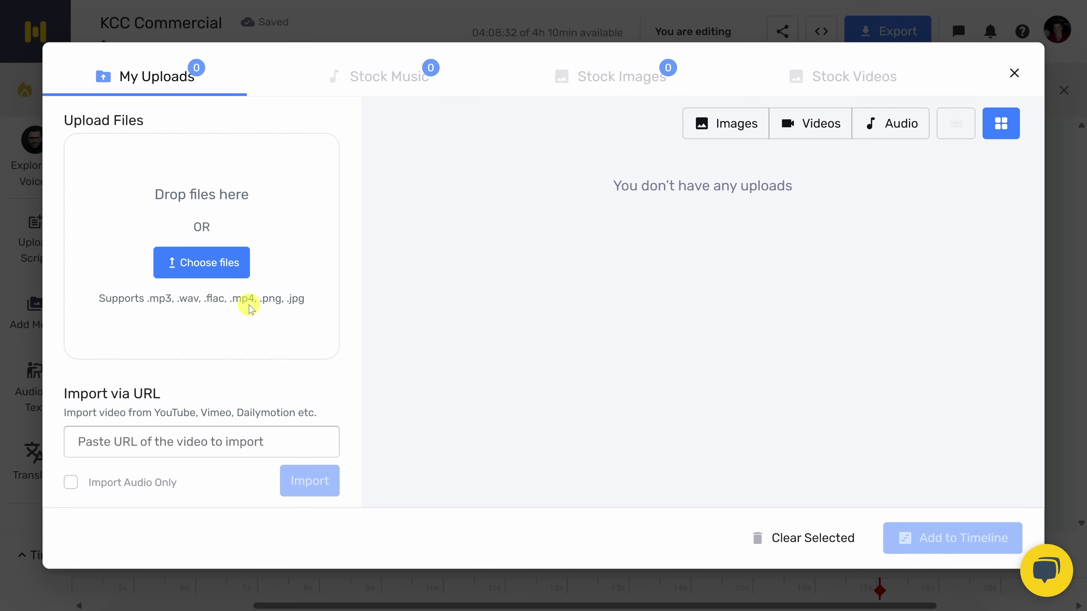
left_click(382, 78)
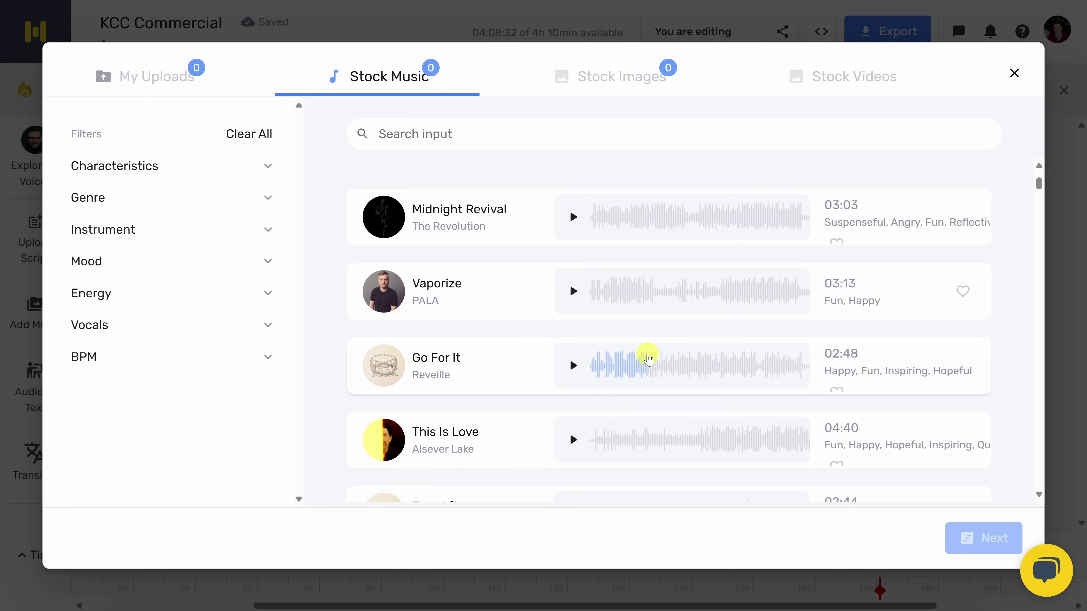
left_click(615, 83)
left_click(832, 81)
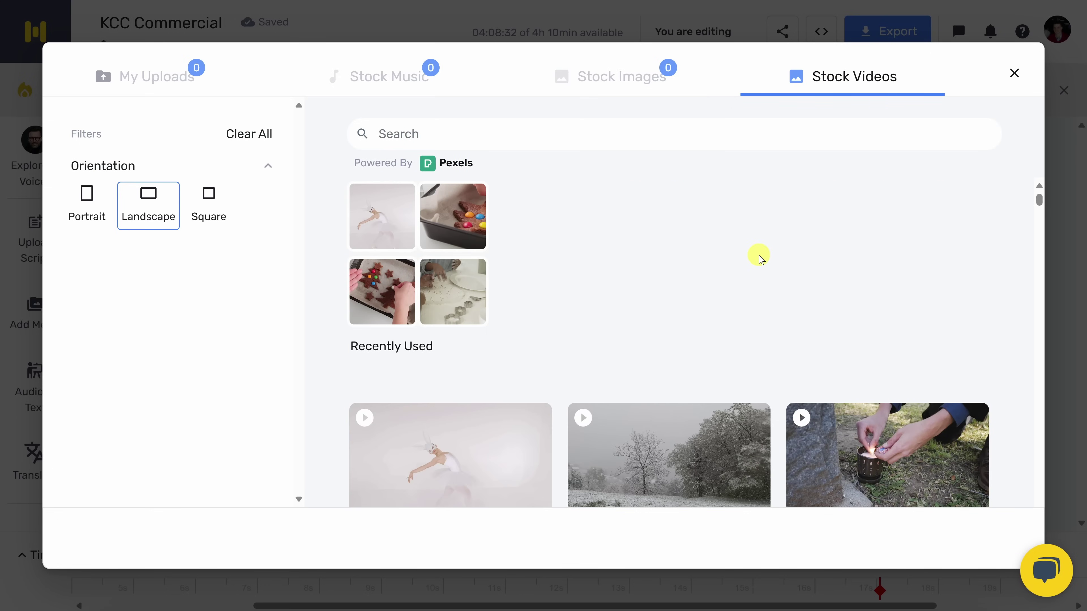
left_click(1014, 74)
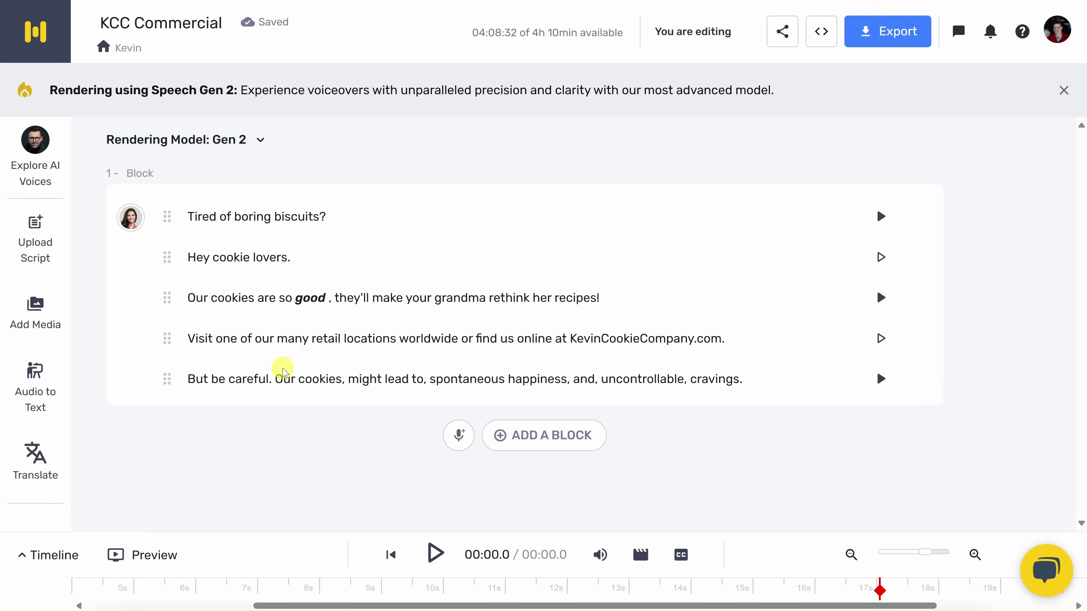
left_click(28, 555)
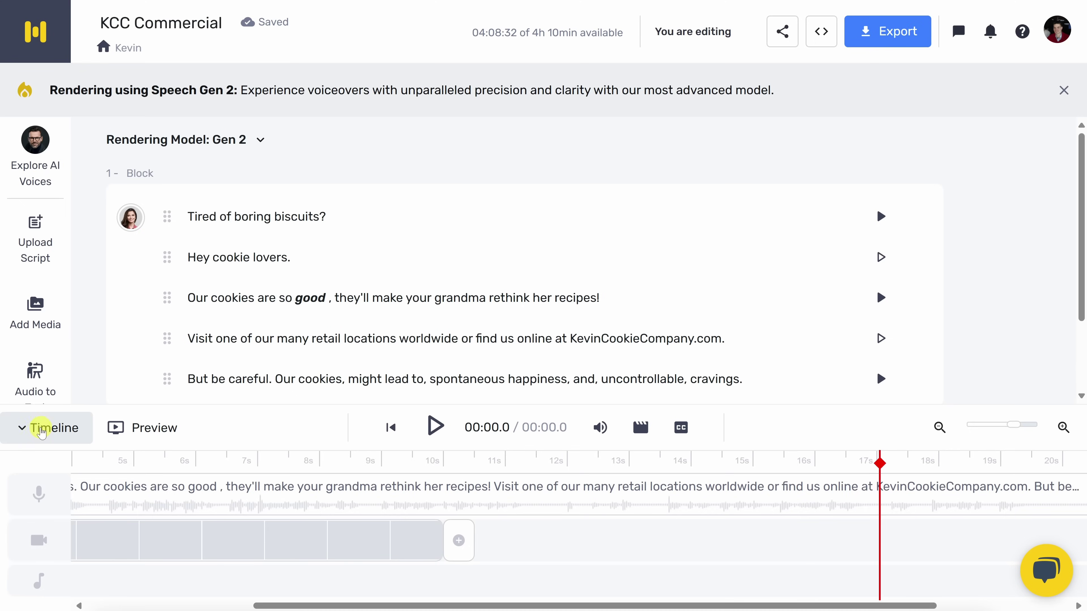
left_click(30, 427)
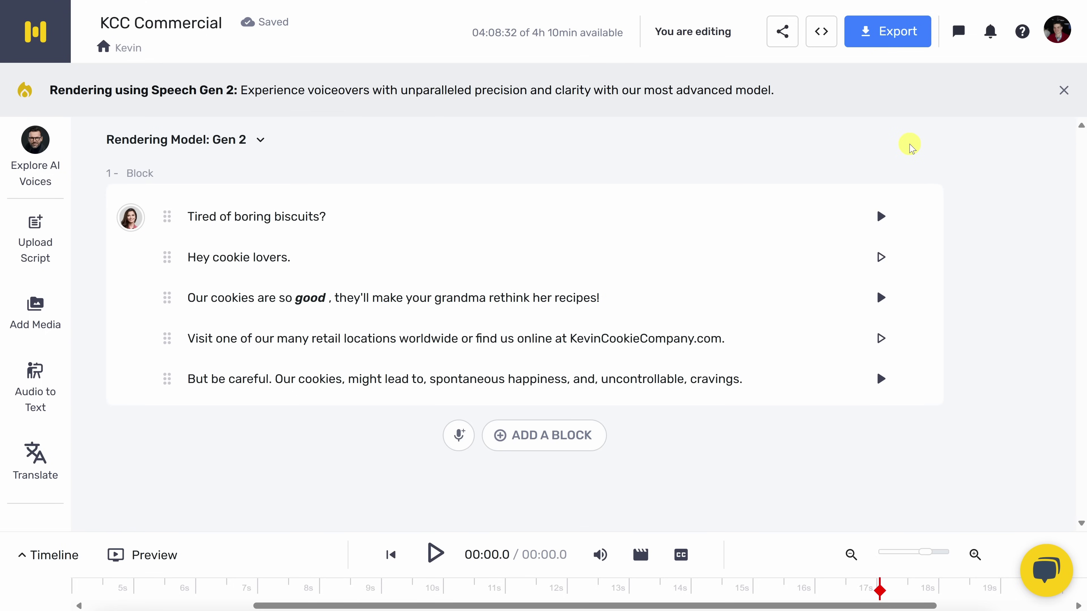
Export a voice-only, single-file, High-quality Mono KCC-Commercial.mp3, download it, and play it.
left_click(890, 44)
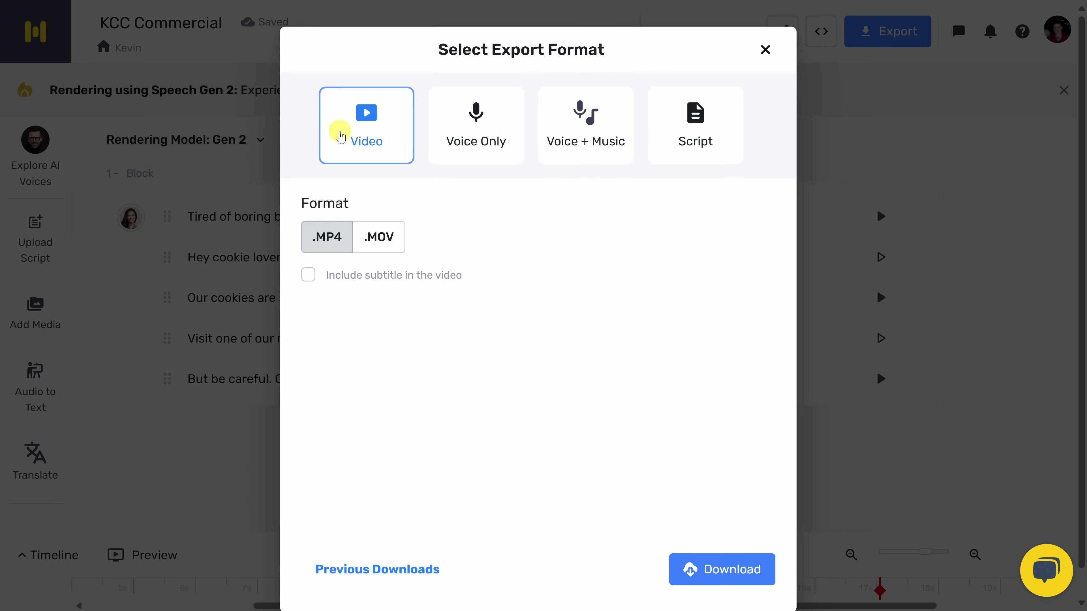
left_click(480, 155)
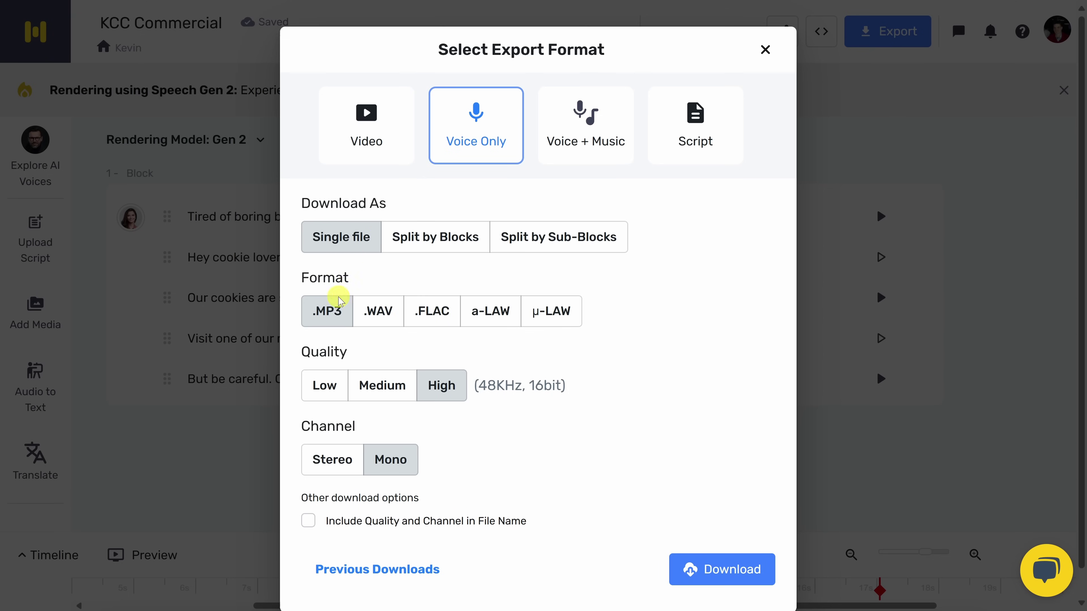
left_click(718, 568)
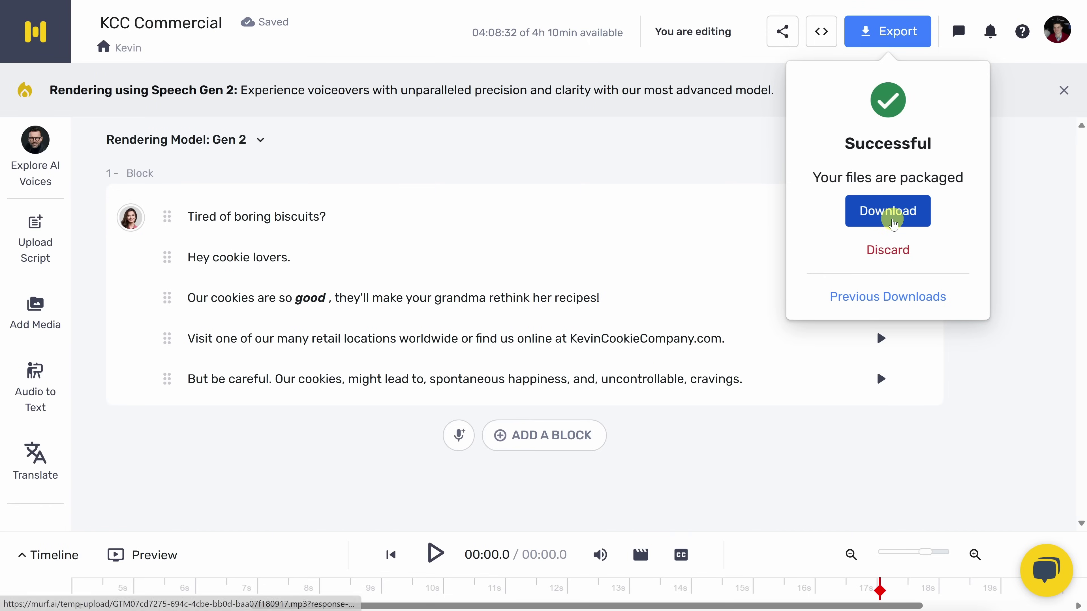
left_click(890, 213)
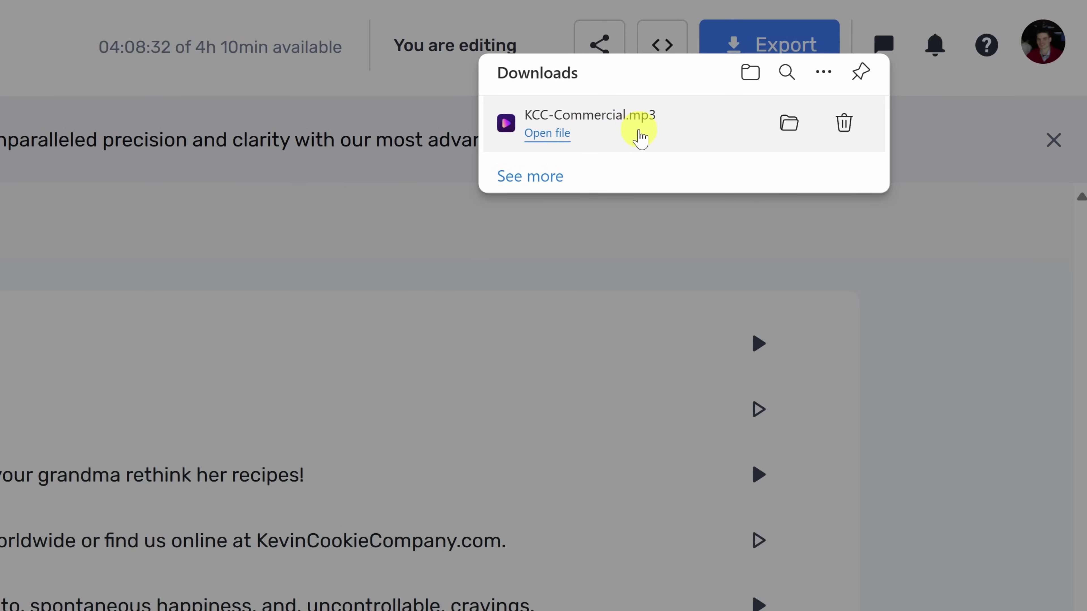
left_click(641, 138)
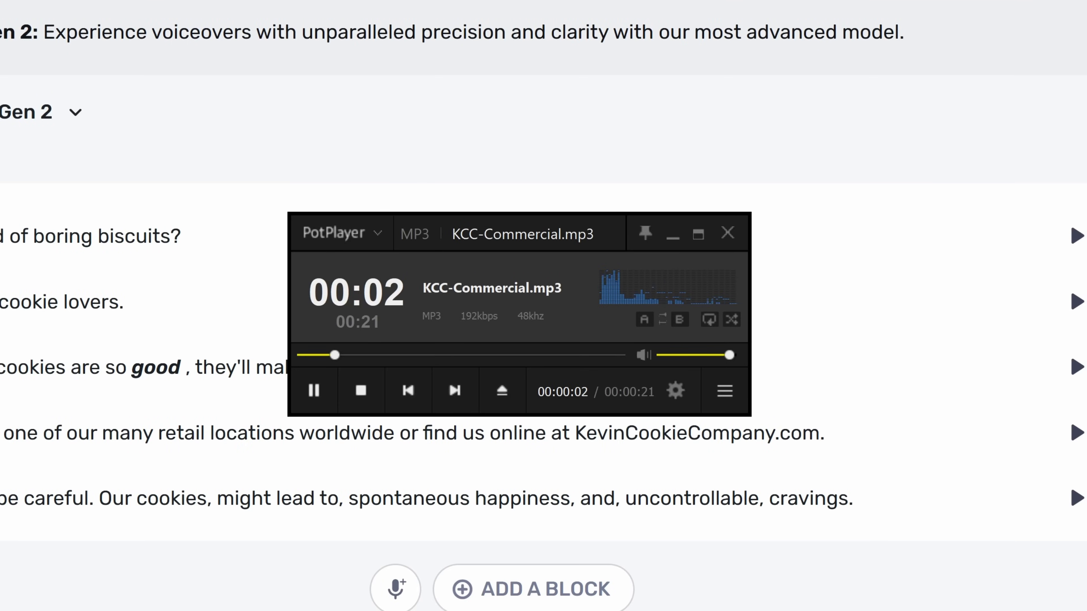